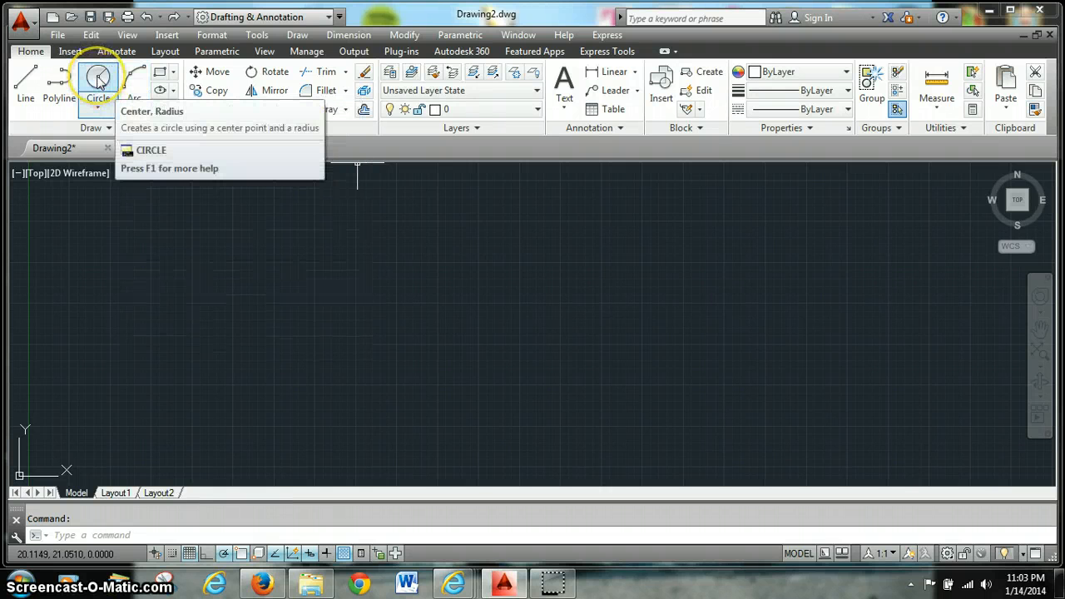
Draw a circle with a radius of 3 units, centred at about 18.88, 12.74
left_click(97, 80)
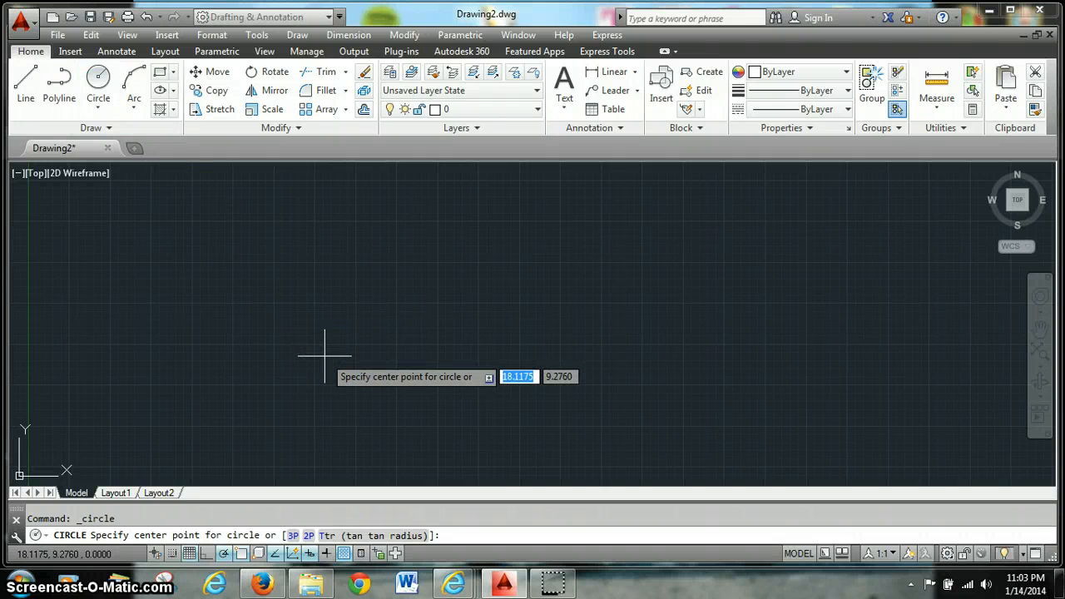
left_click(338, 298)
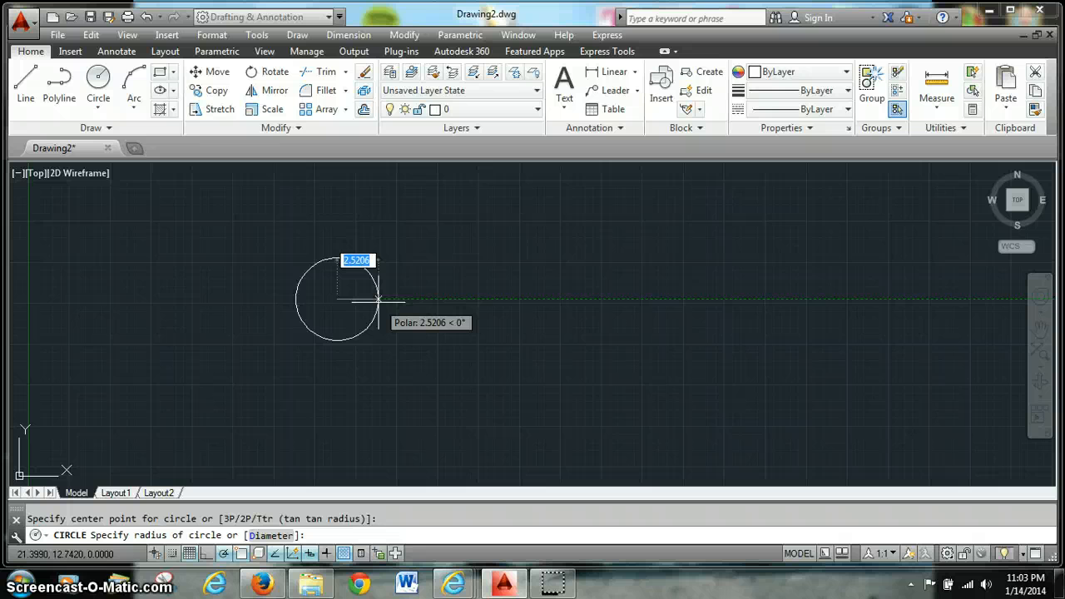
type("3")
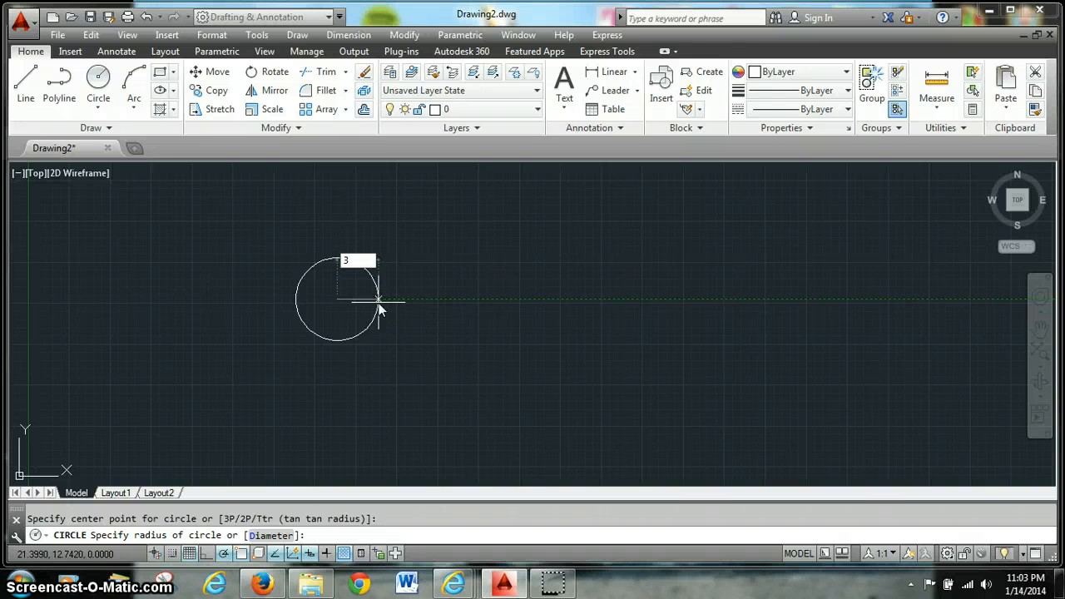
key("Return")
scroll(369, 317, "up", 3)
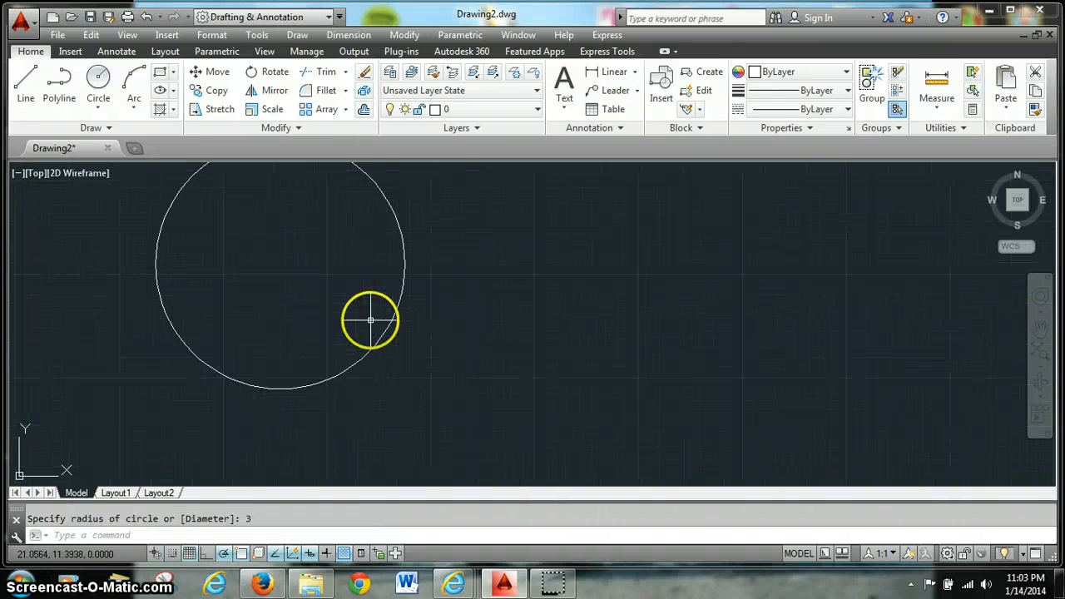
scroll(300, 325, "up", 3)
scroll(299, 325, "down", 2)
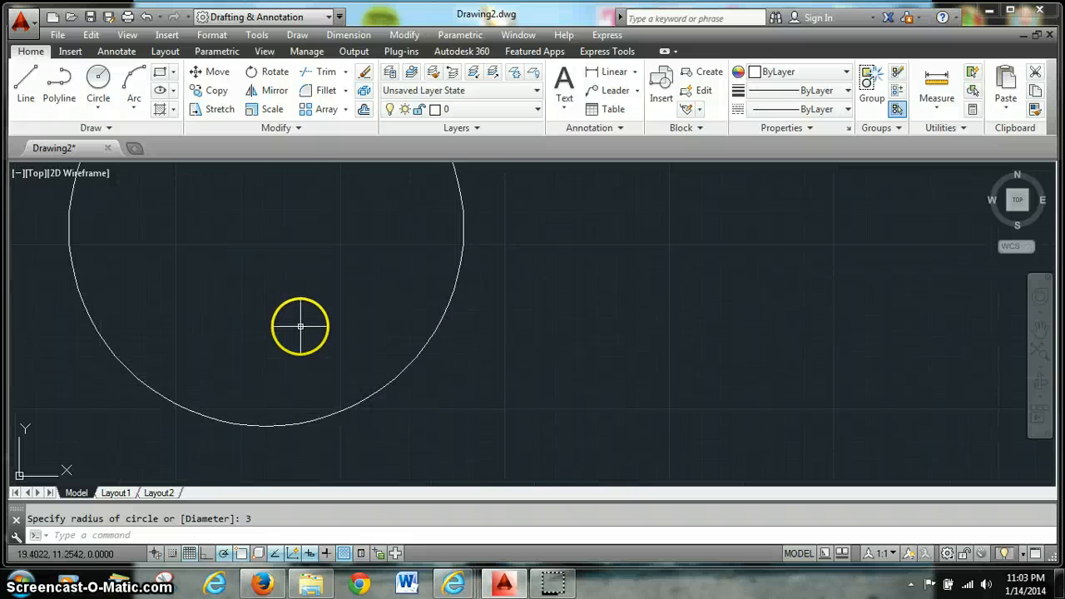
middle_click_drag(297, 325, 307, 344)
scroll(307, 347, "down", 2)
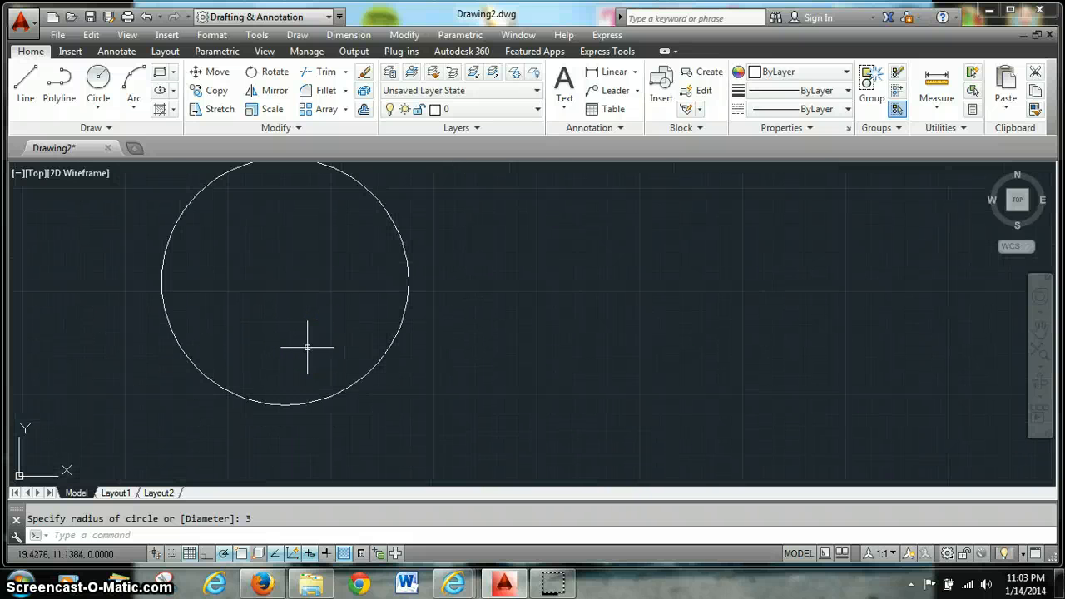
scroll(307, 349, "up", 2)
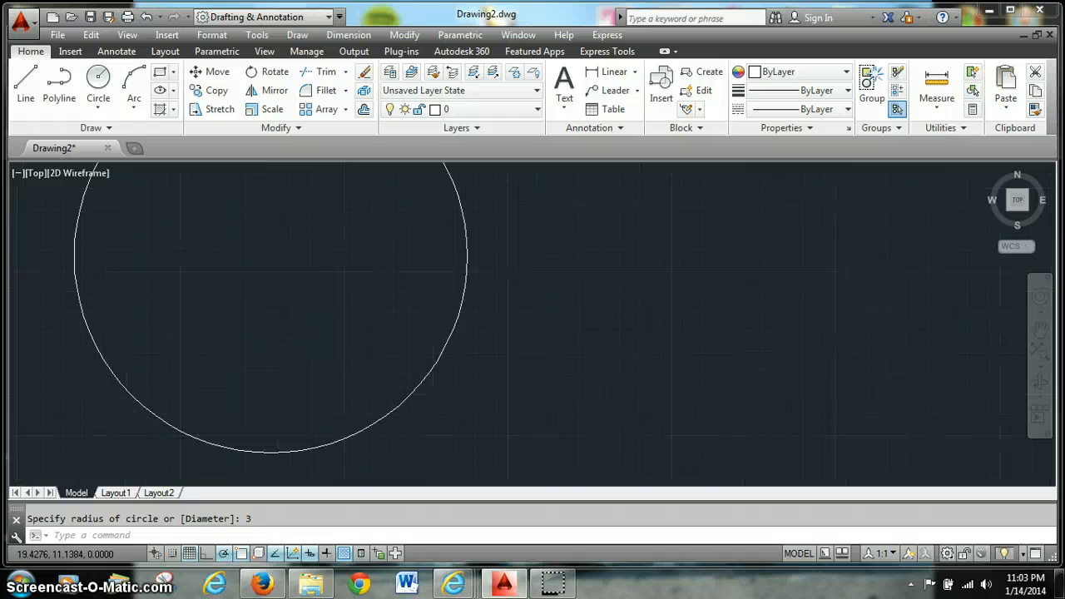
scroll(334, 407, "down", 2)
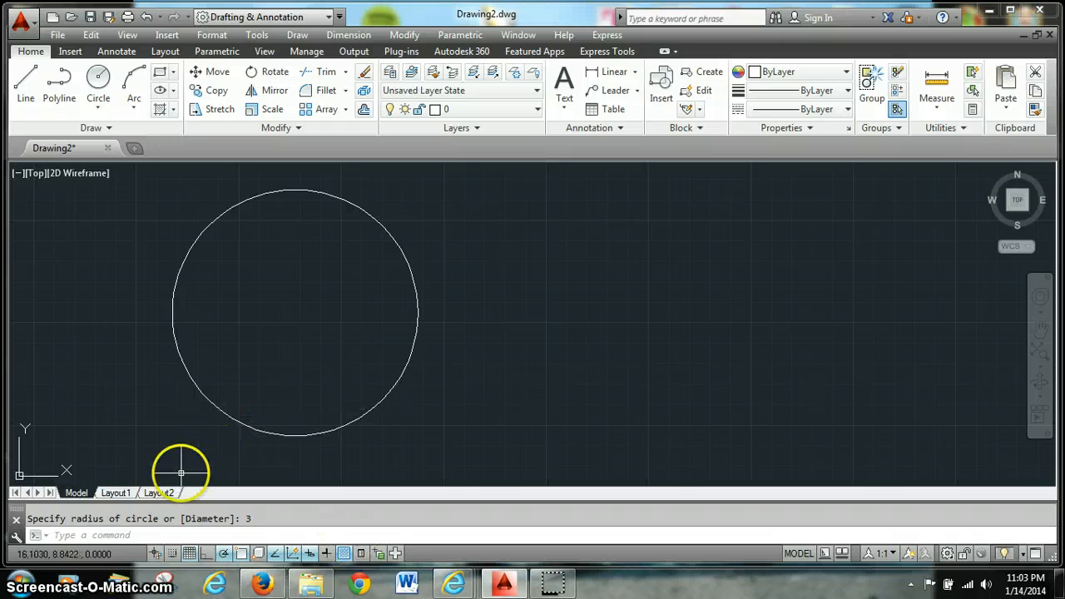
right_click(243, 554)
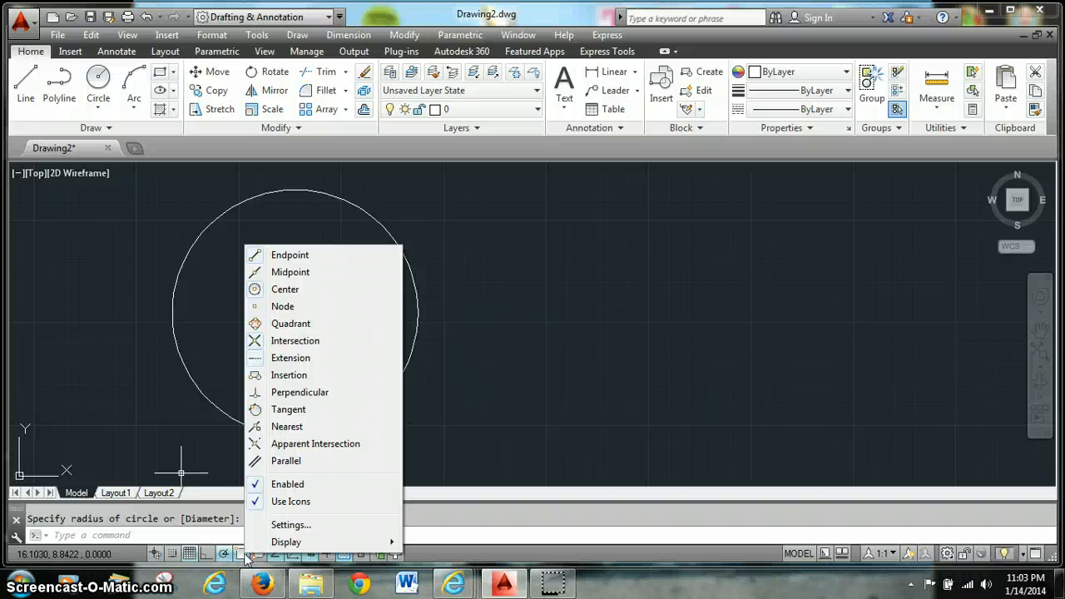
left_click(66, 338)
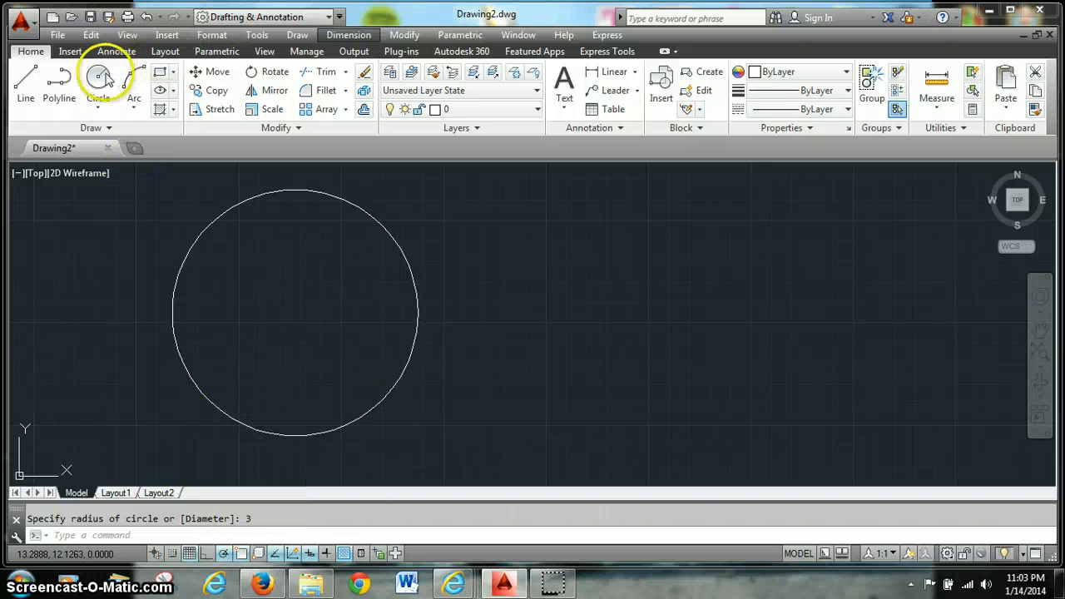
Draw a vertical line 3 units long from the circle's centre straight up to its uppermost point
left_click(28, 79)
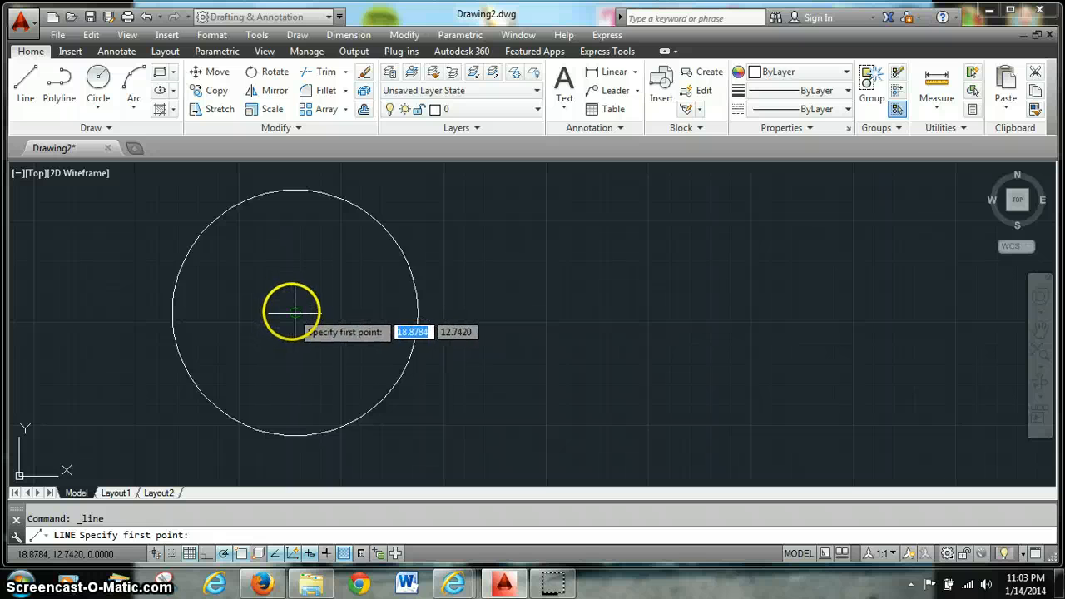
left_click(294, 313)
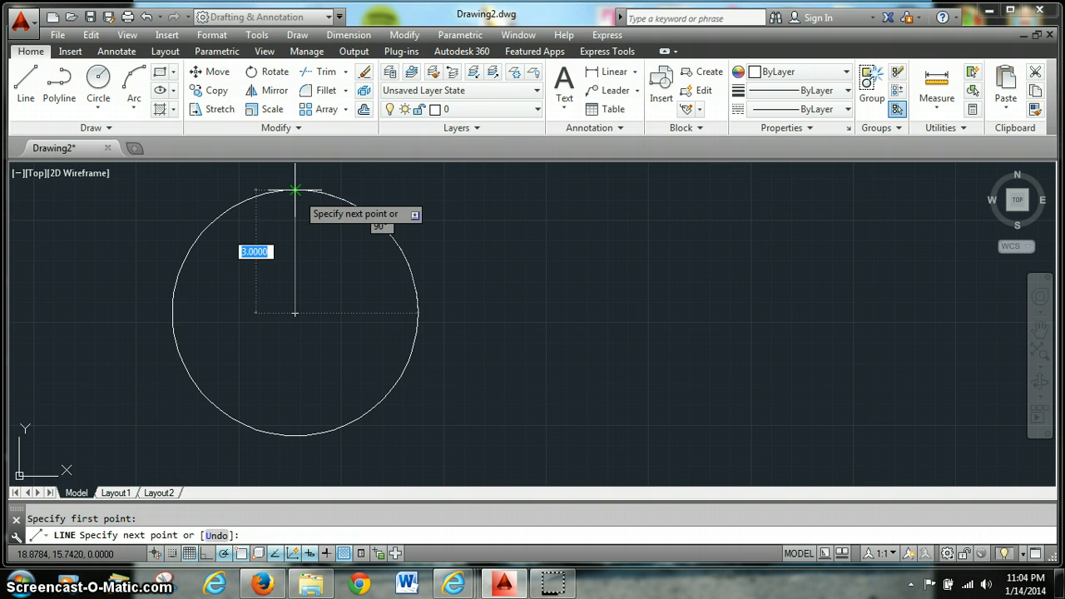
left_click(294, 190)
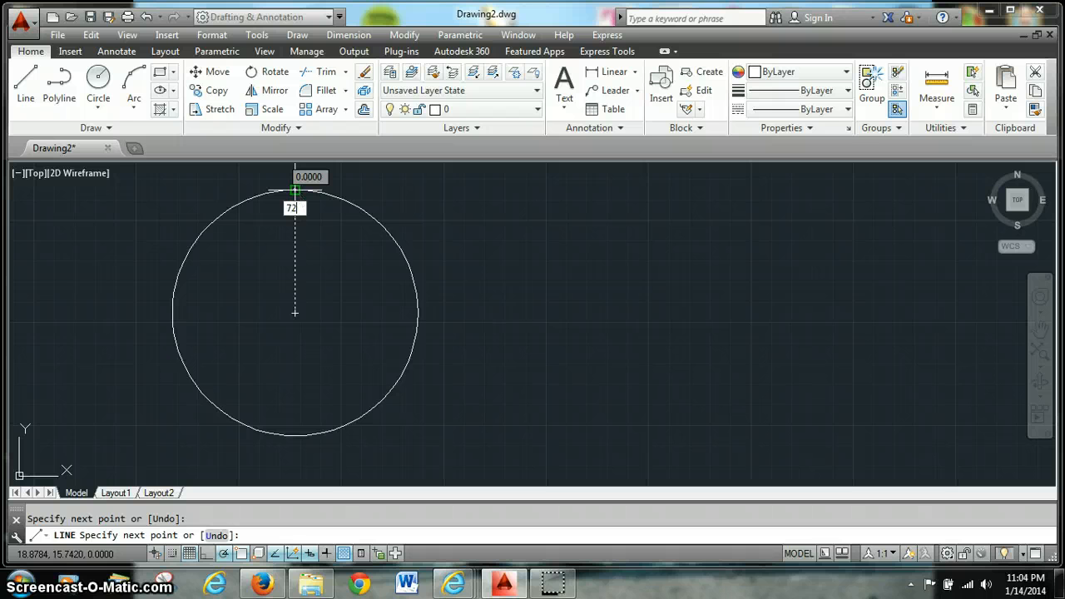
left_click(295, 192)
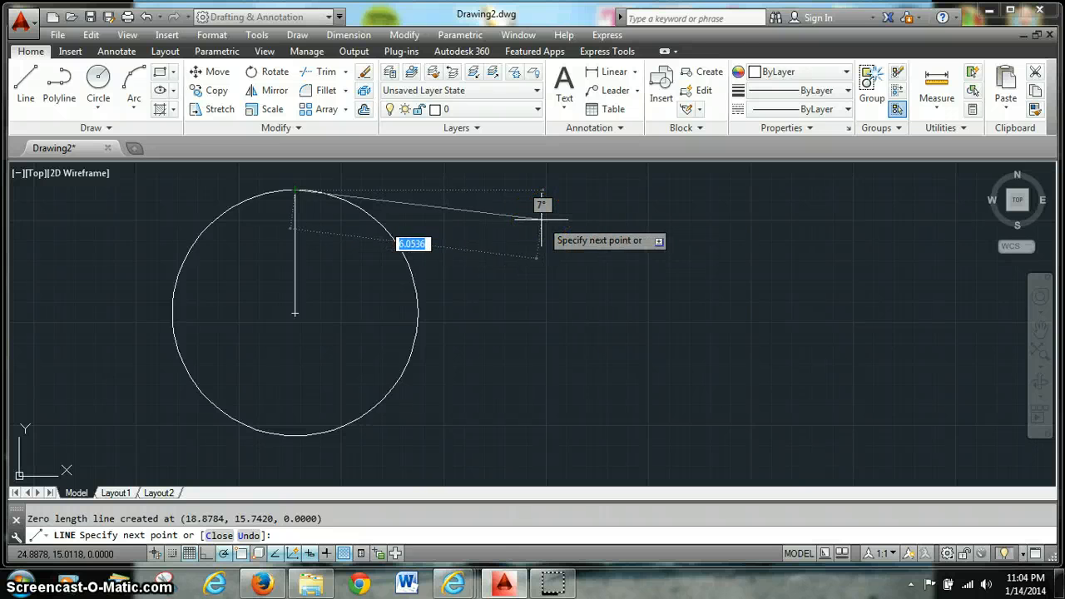
key("Escape")
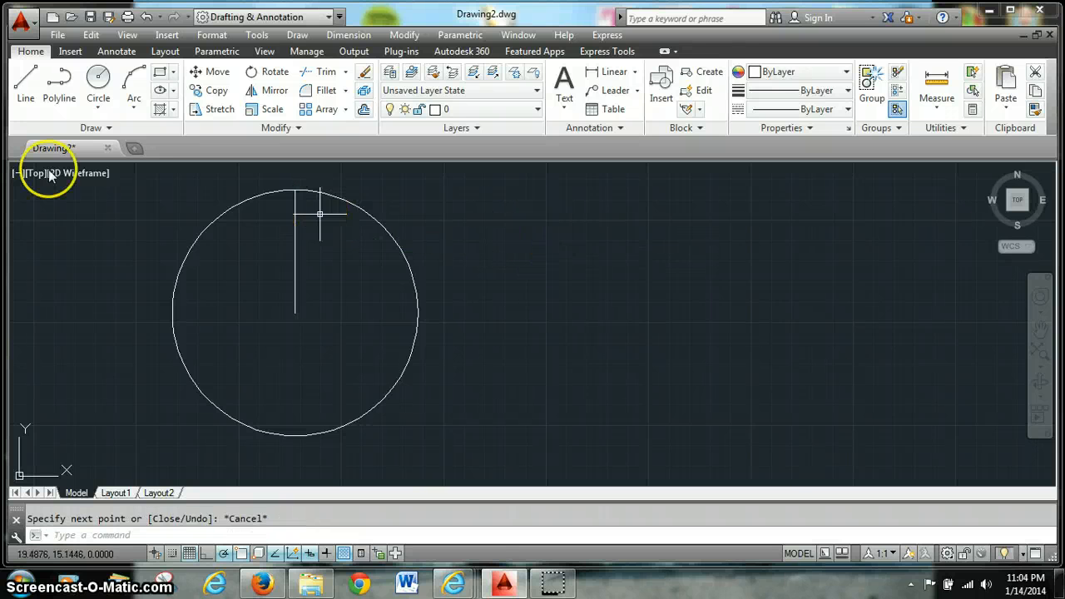
Draw a second line from the circle's centre, 3 units long at an angle of 72 degrees
left_click(26, 99)
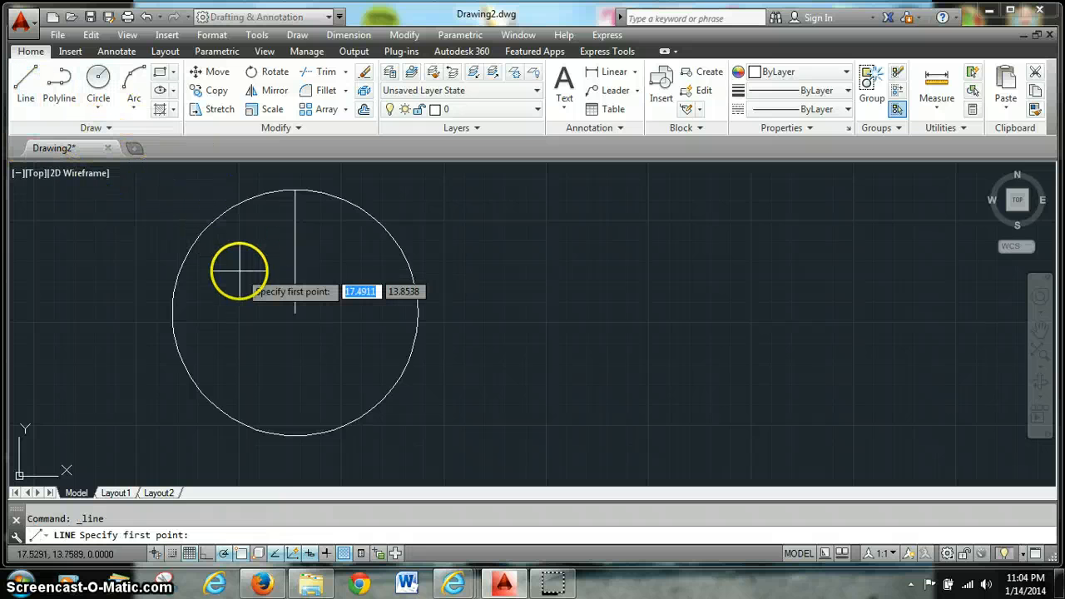
left_click(297, 309)
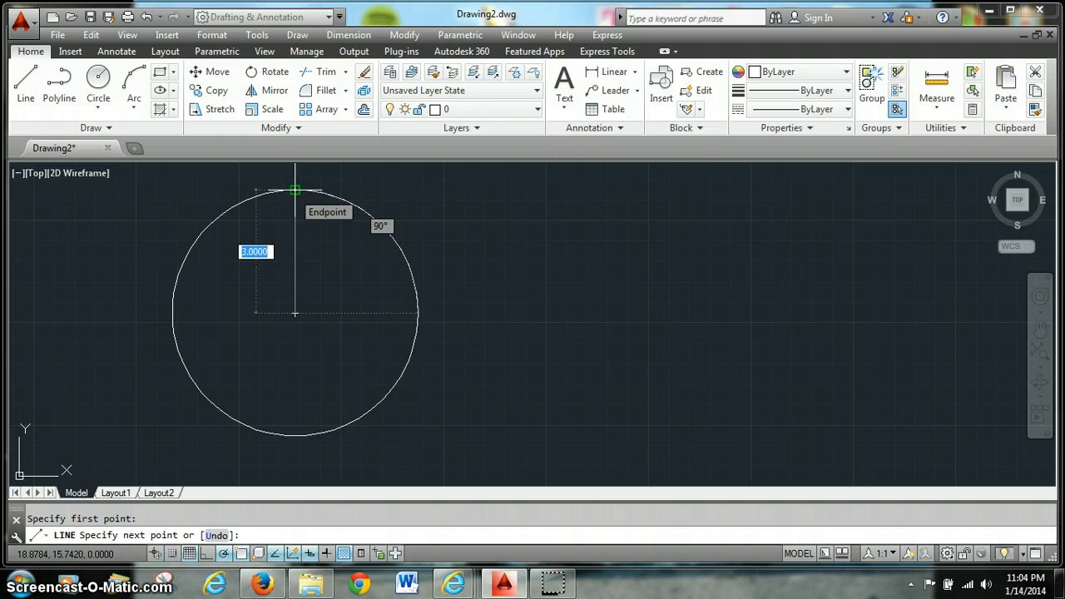
key("Tab")
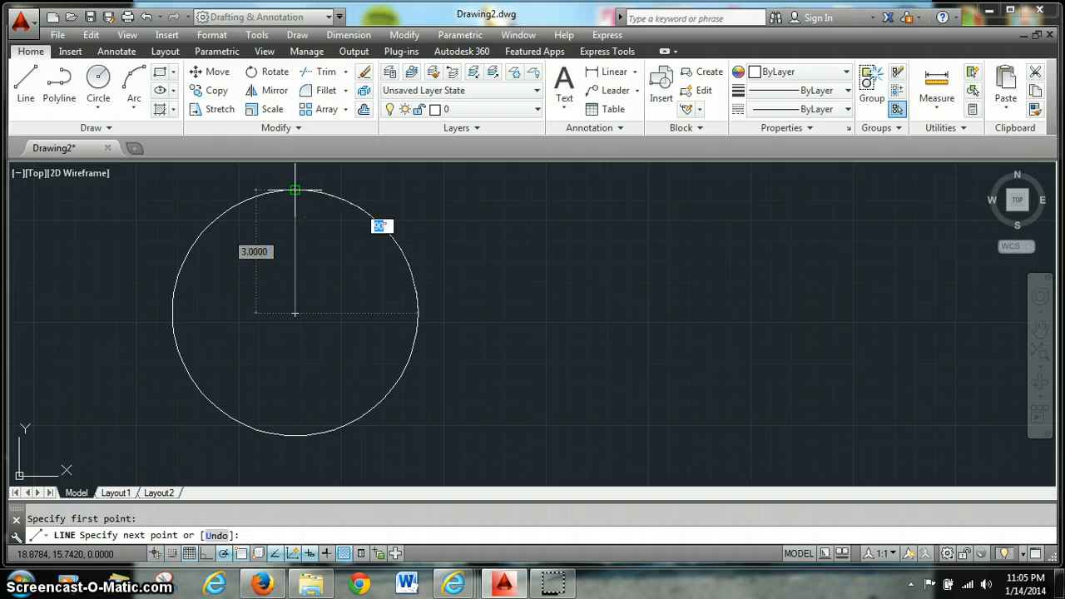
type("72")
key("Return")
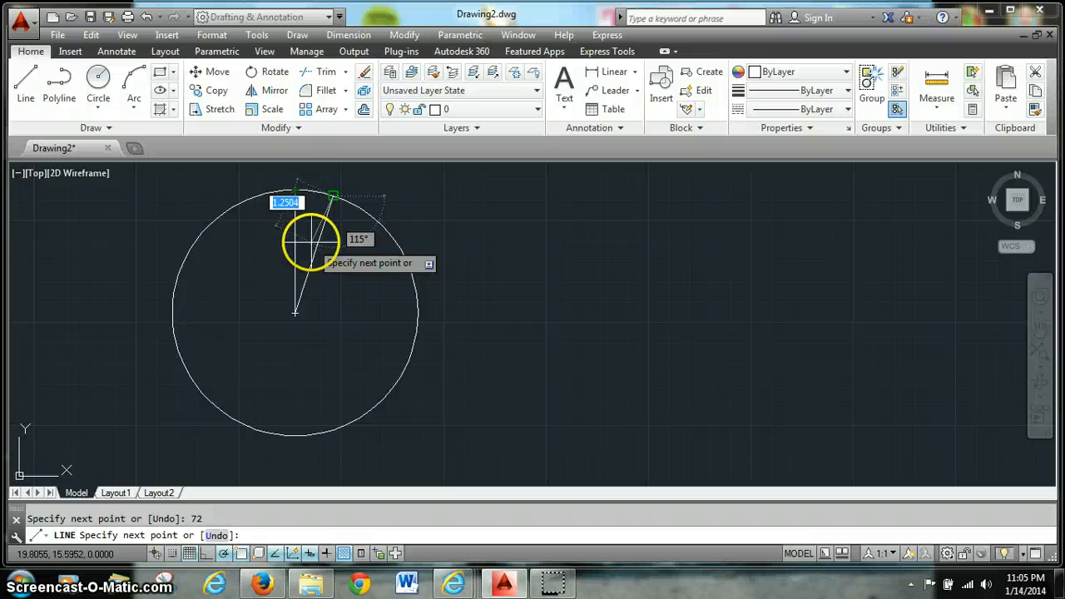
left_click(310, 241)
key("Escape")
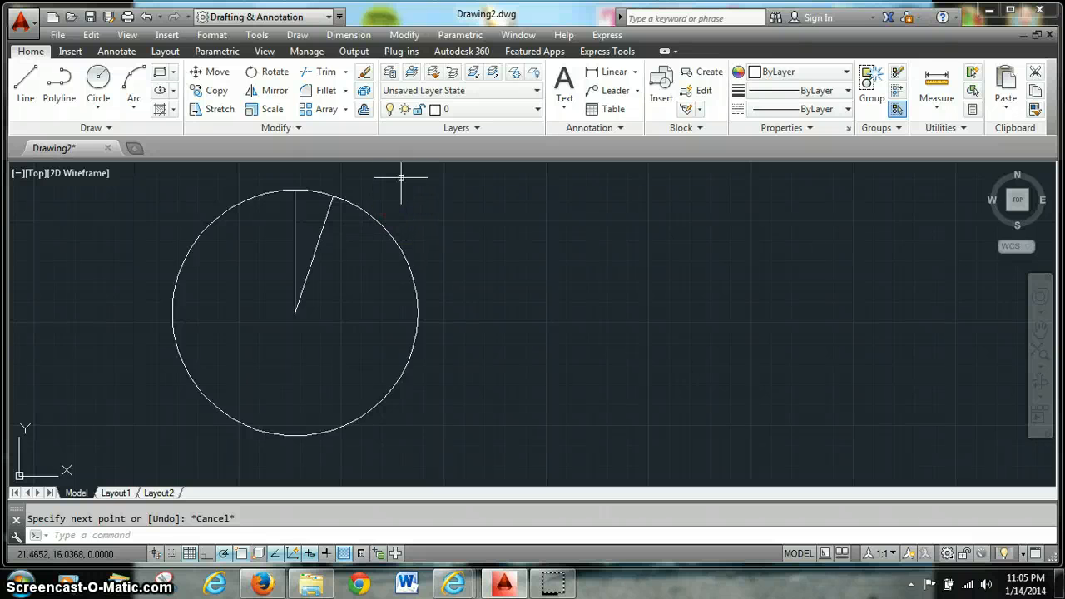
Trim away the circle's large arc outside the two radius lines, using both lines as cutting edges, leaving a narrow wedge
left_click(309, 73)
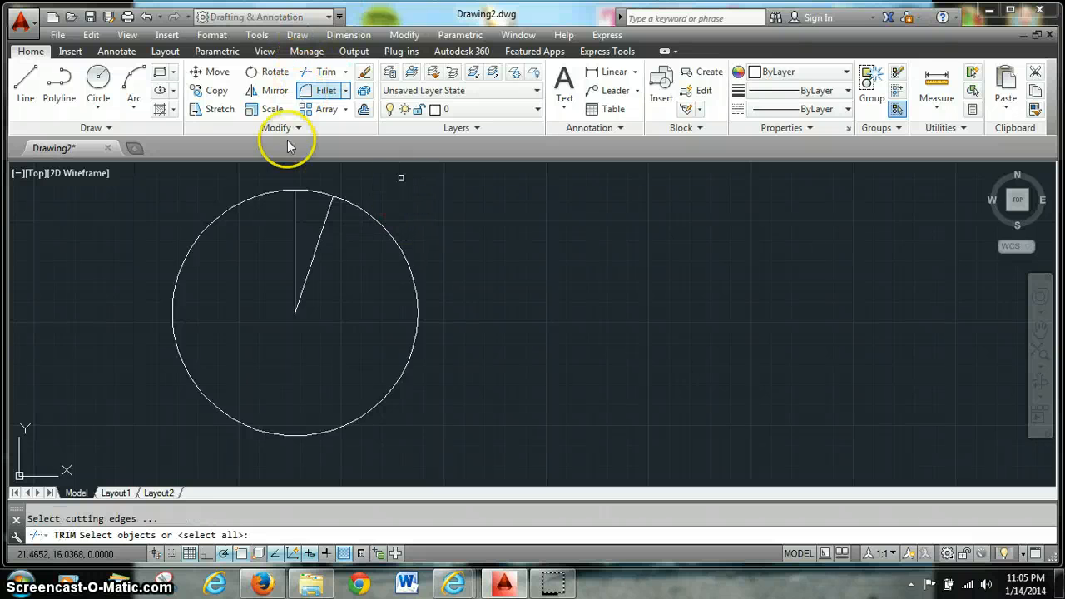
left_click(294, 208)
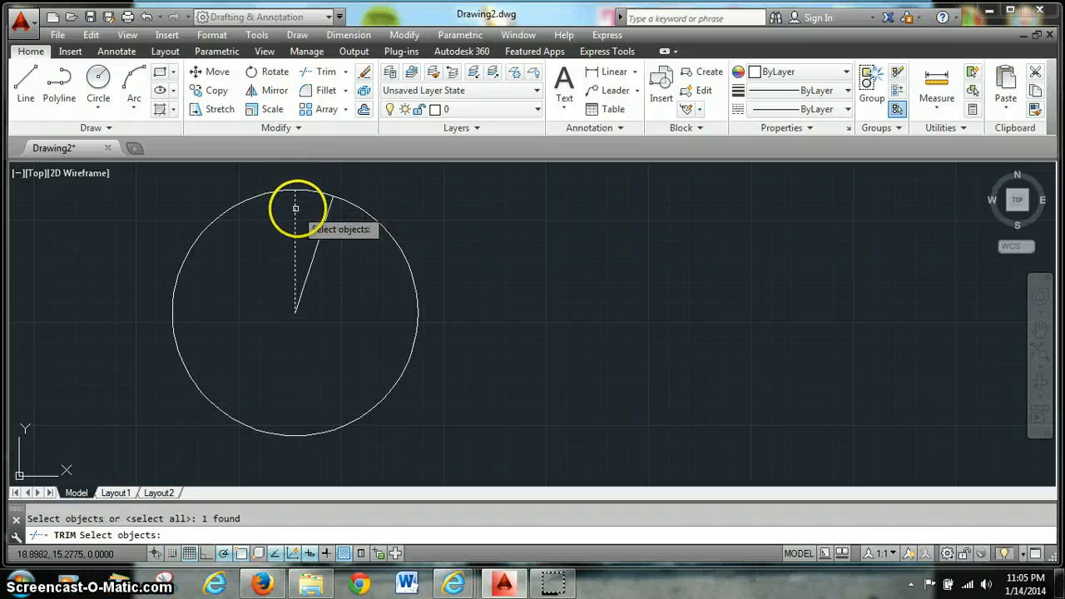
left_click(331, 216)
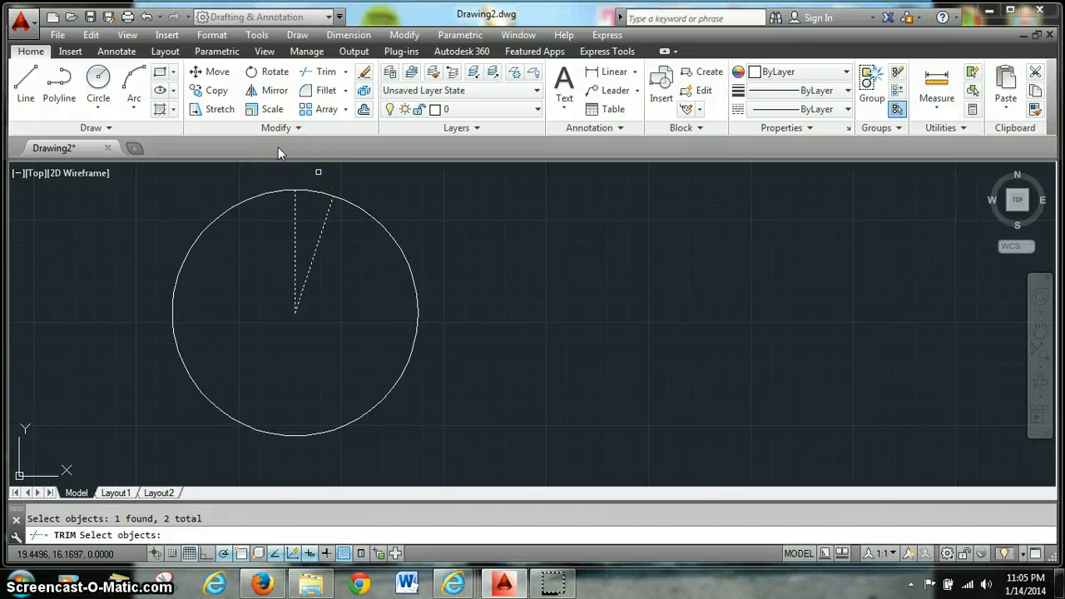
key("Return")
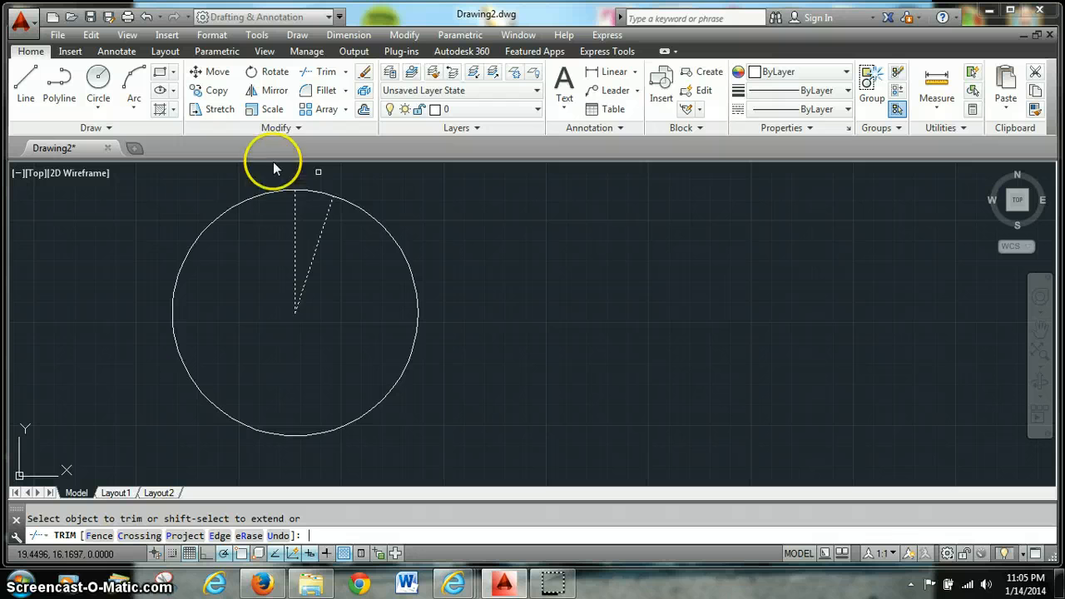
left_click(262, 194)
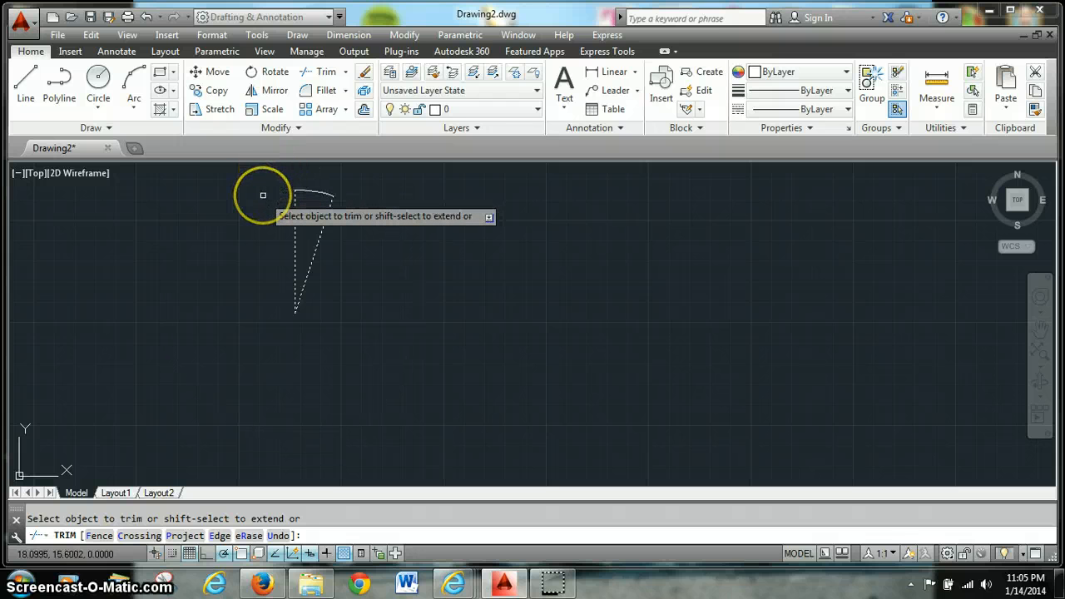
key("Escape")
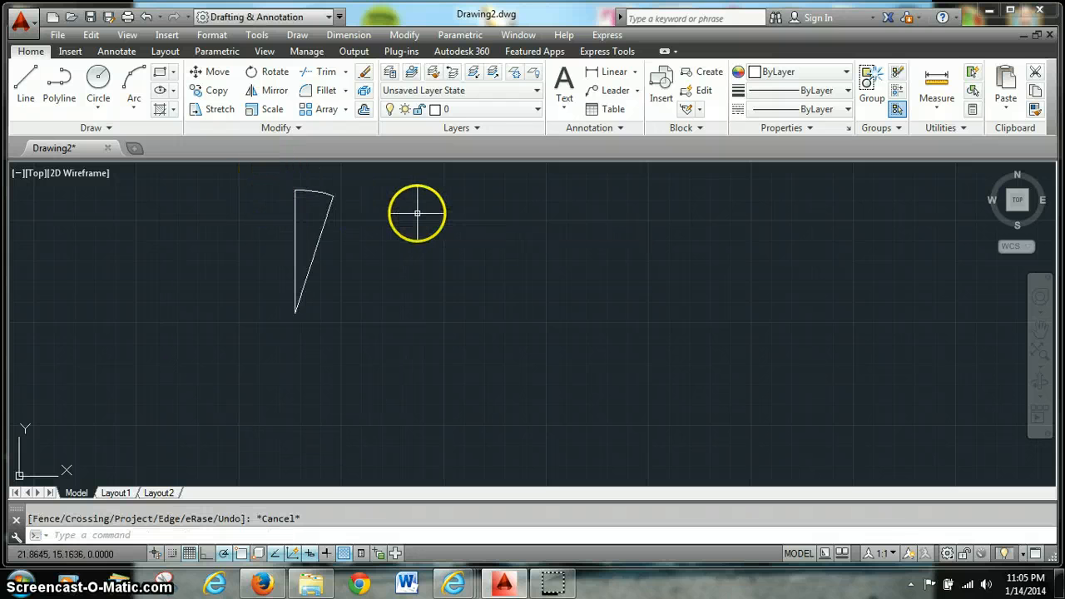
Draw a small circle inside the wide end of the wedge near the arc, centred at about 19.34, 15.39
scroll(233, 346, "up", 2)
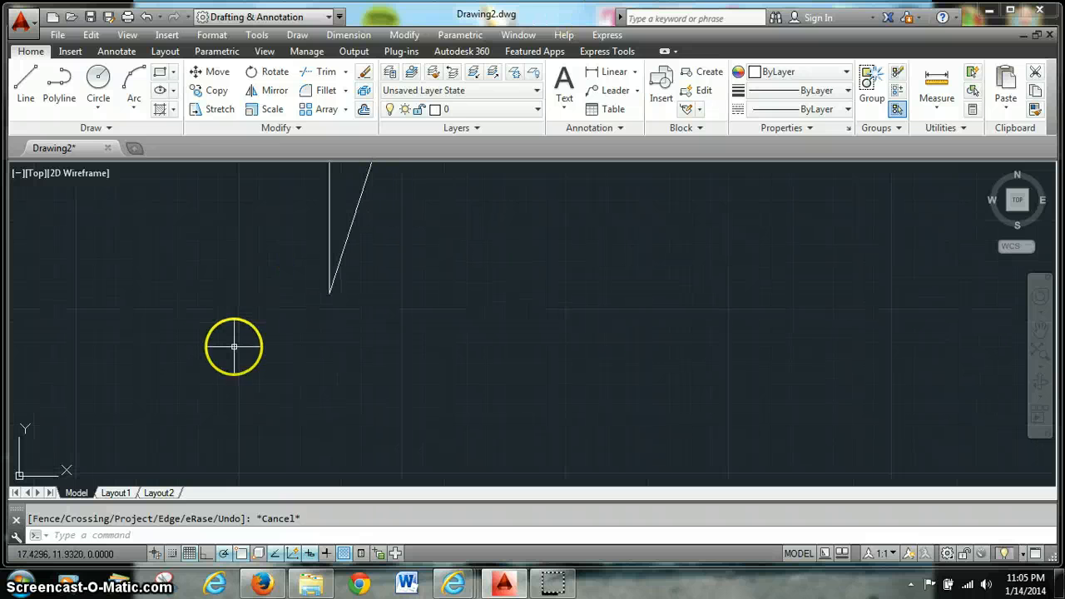
middle_click_drag(556, 285, 536, 414)
scroll(536, 415, "up", 2)
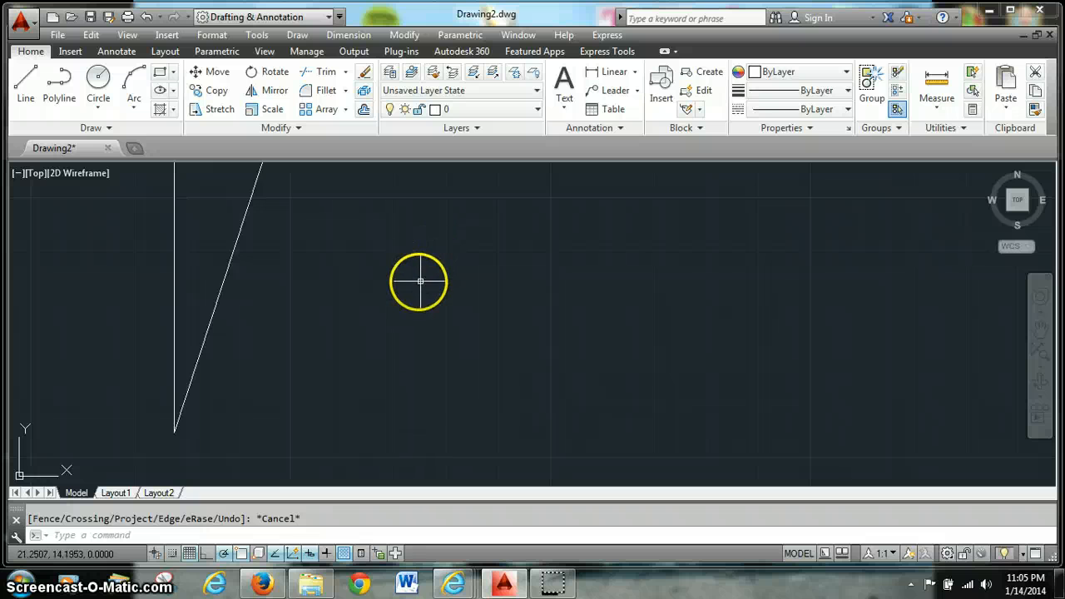
mouse_move(414, 285)
middle_mouse_down()
mouse_move(427, 373)
mouse_move(454, 321)
middle_mouse_up()
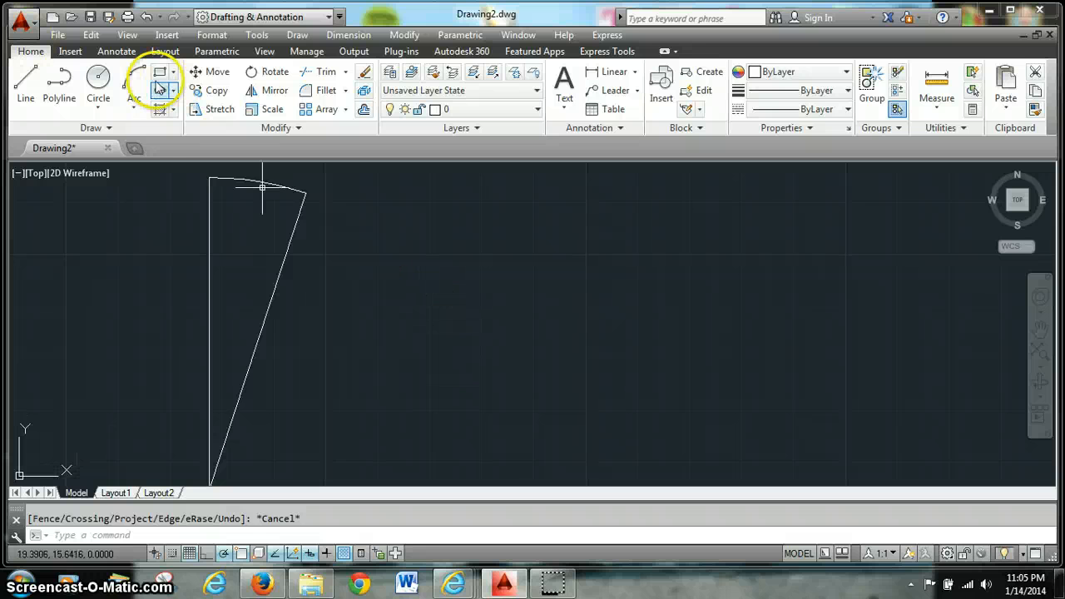
left_click(100, 87)
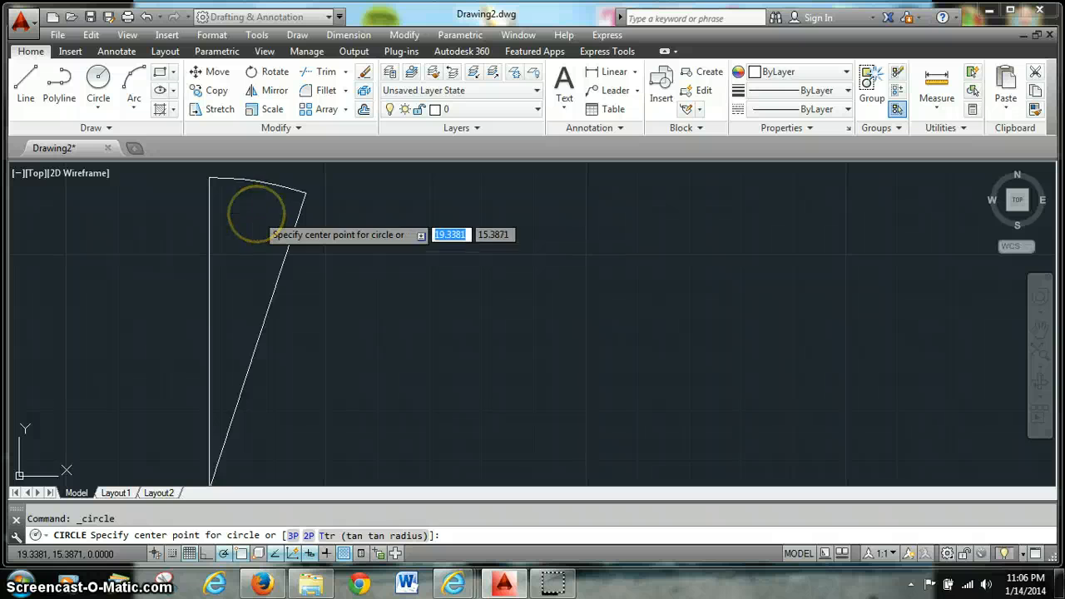
left_click(257, 214)
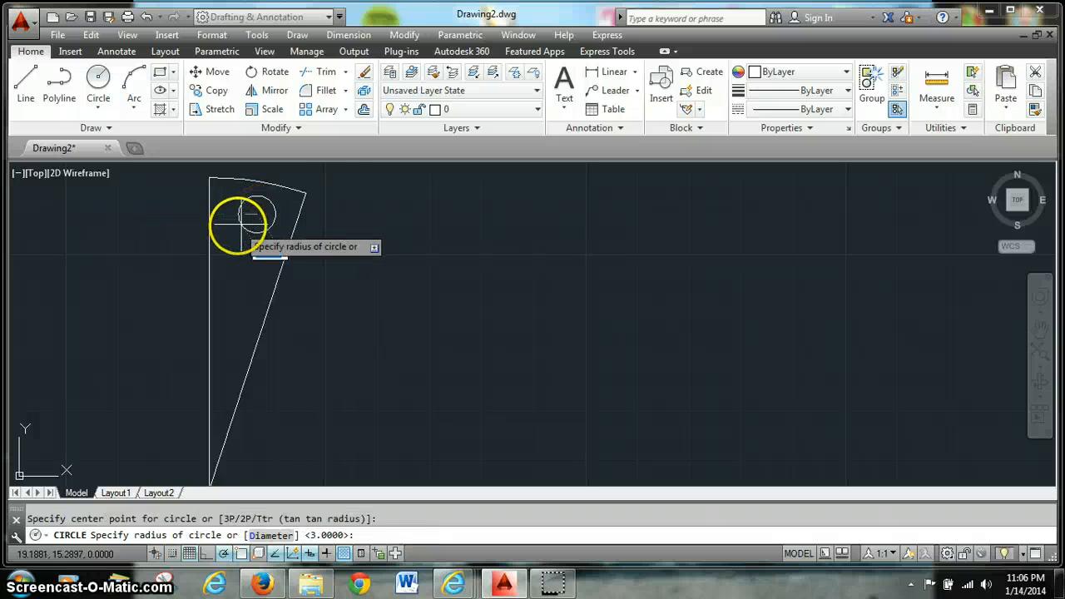
left_click(236, 224)
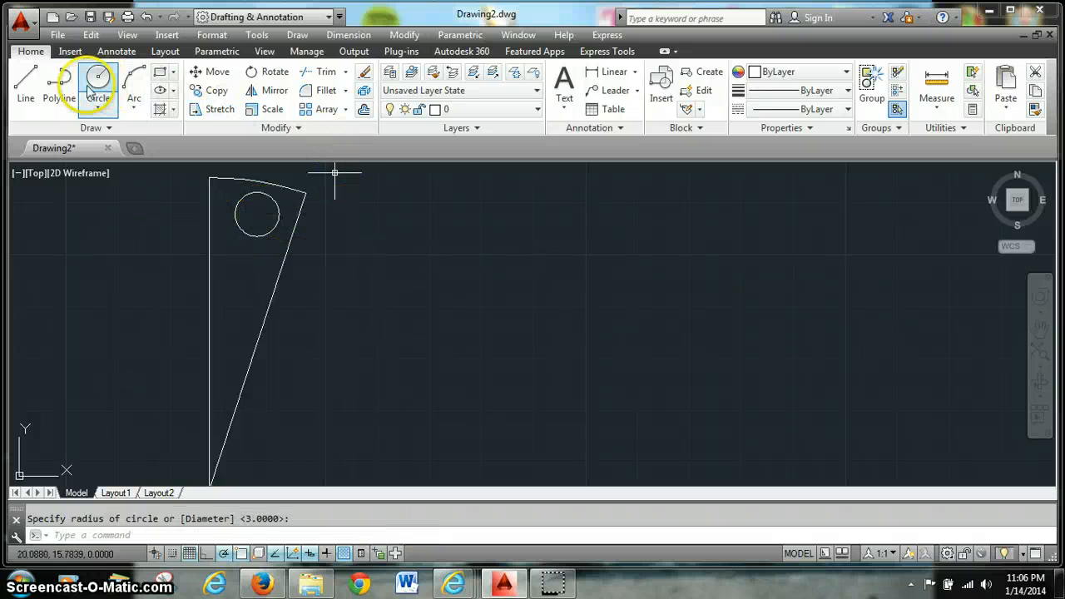
Draw a wavy fit-point spline inside the wedge, starting at the small circle's centre and ending near the wedge's tip
left_click(90, 129)
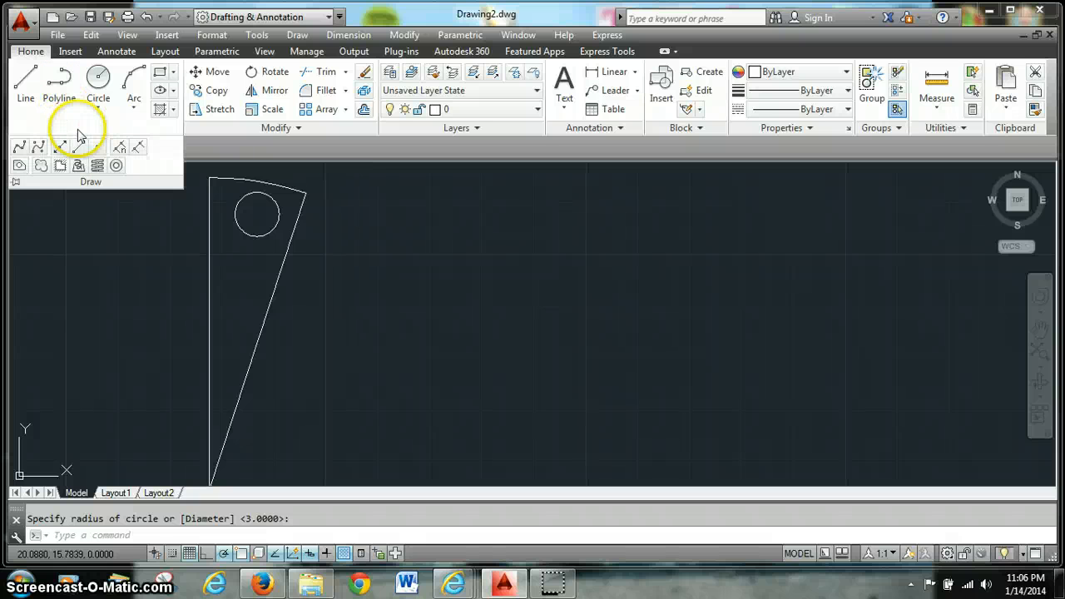
left_click(38, 152)
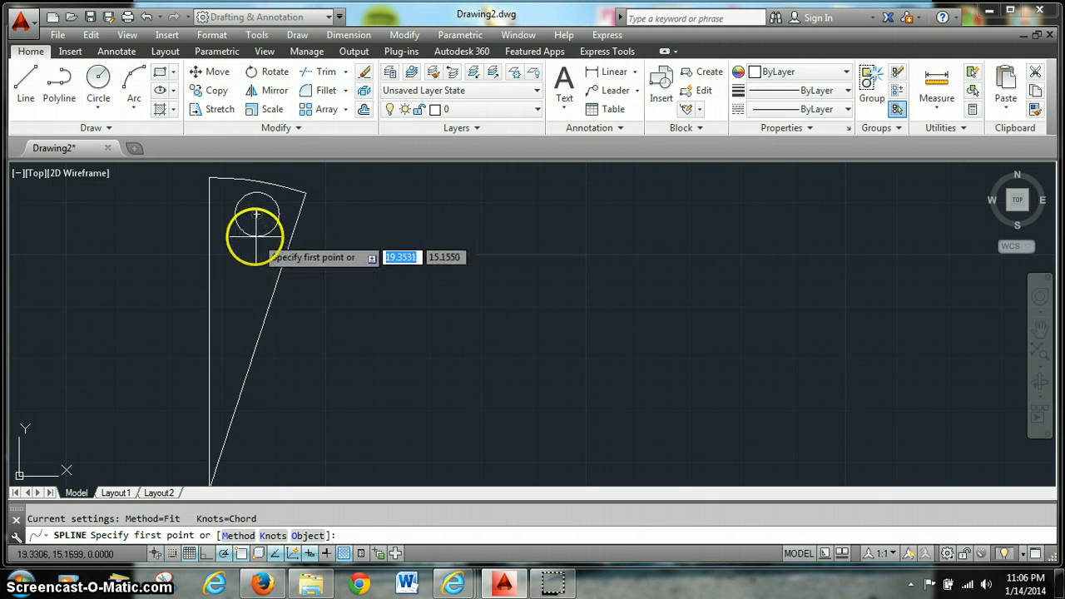
left_click(254, 237)
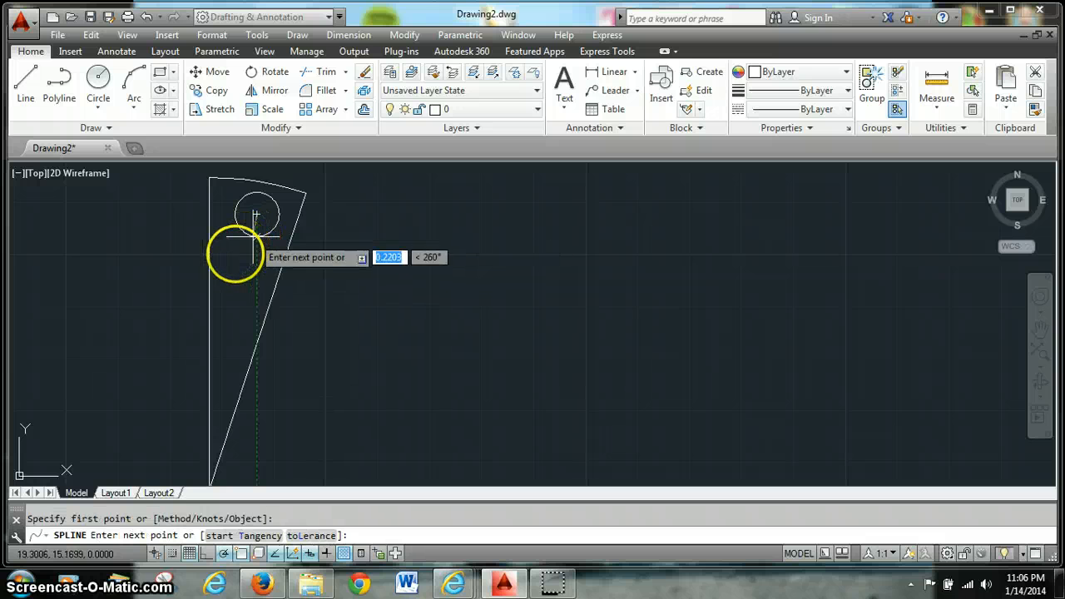
left_click(223, 284)
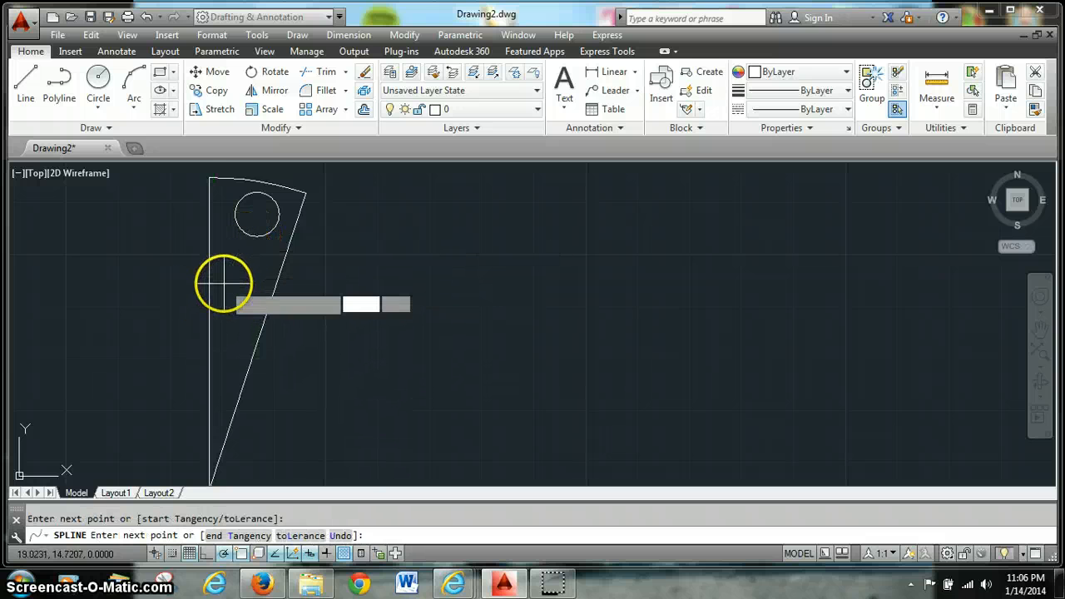
left_click(249, 317)
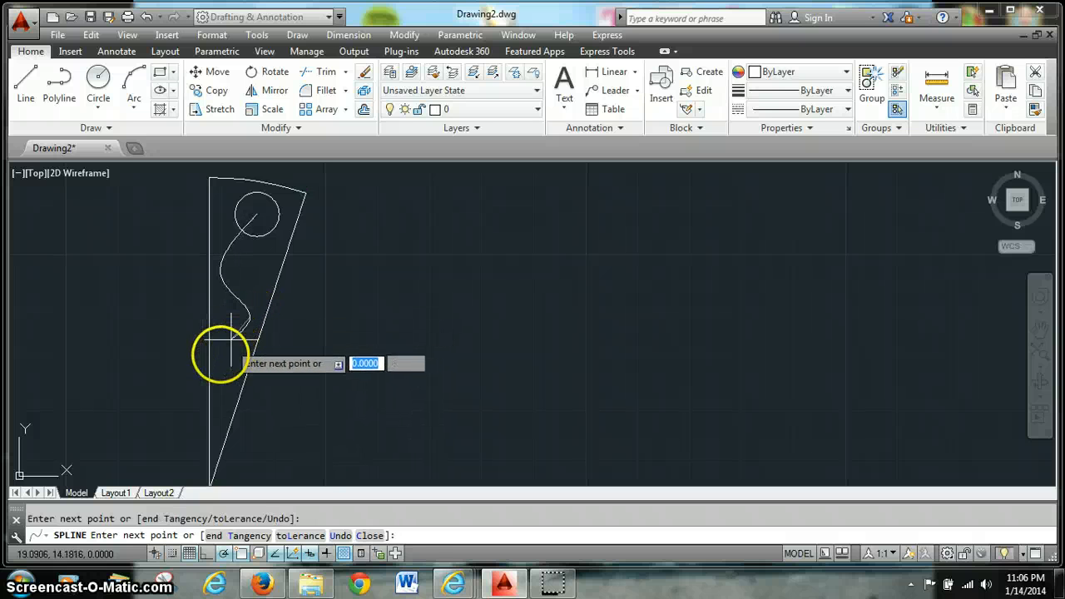
left_click(218, 410)
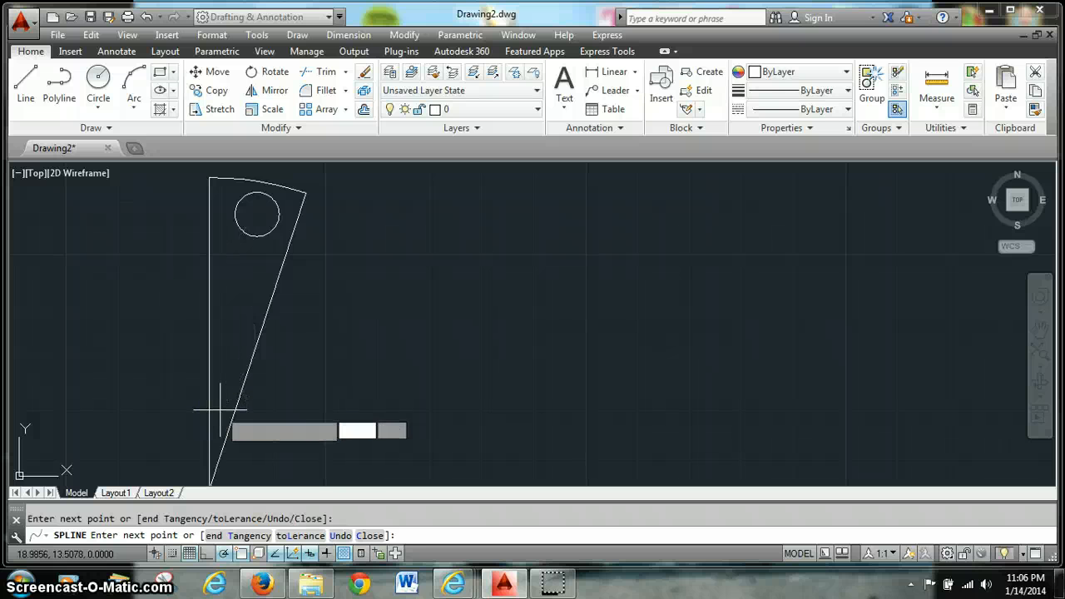
left_click(218, 455)
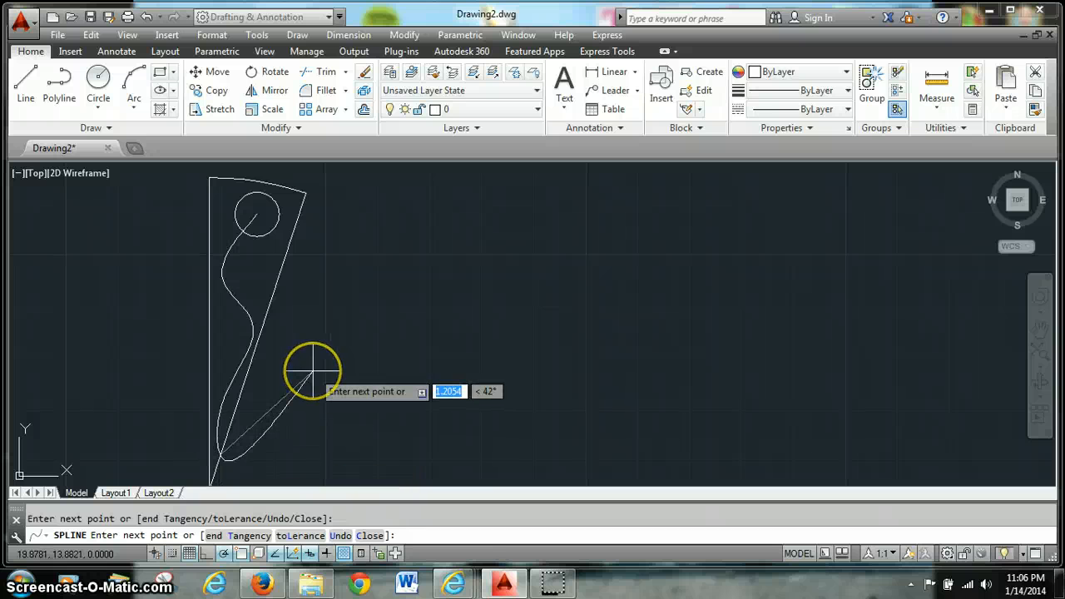
key("Return")
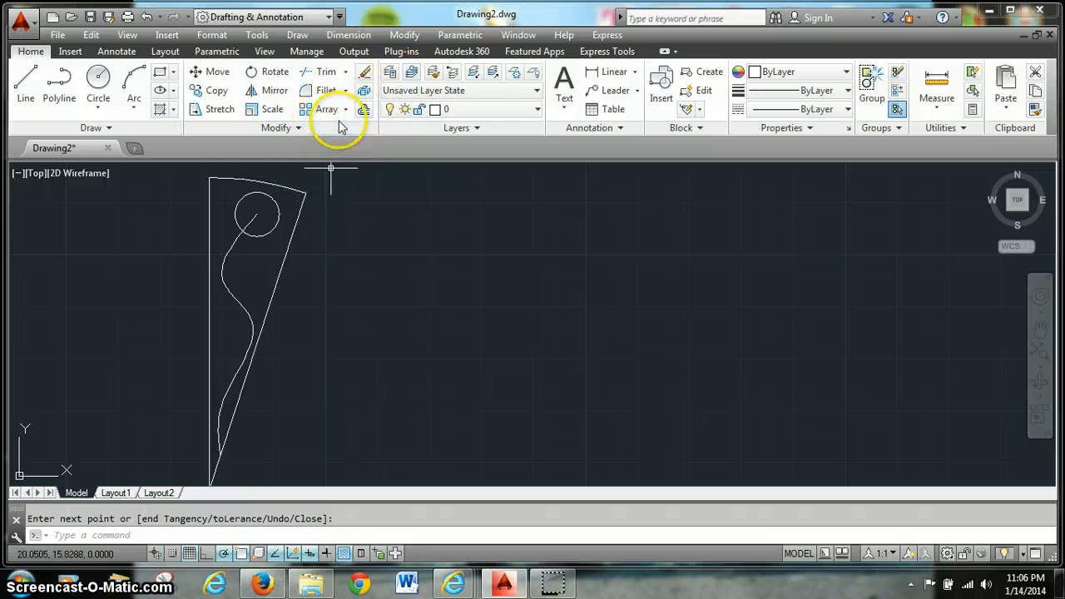
Create a polar array of the whole wedge, including its circle and spline, centred on the wedge's tip
left_click(345, 110)
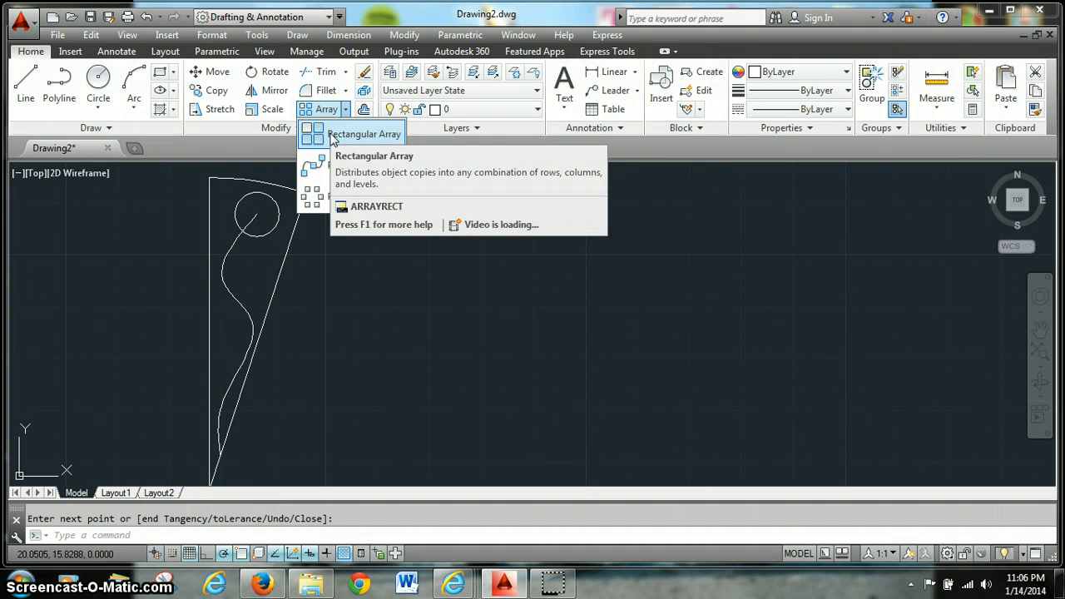
left_click(317, 196)
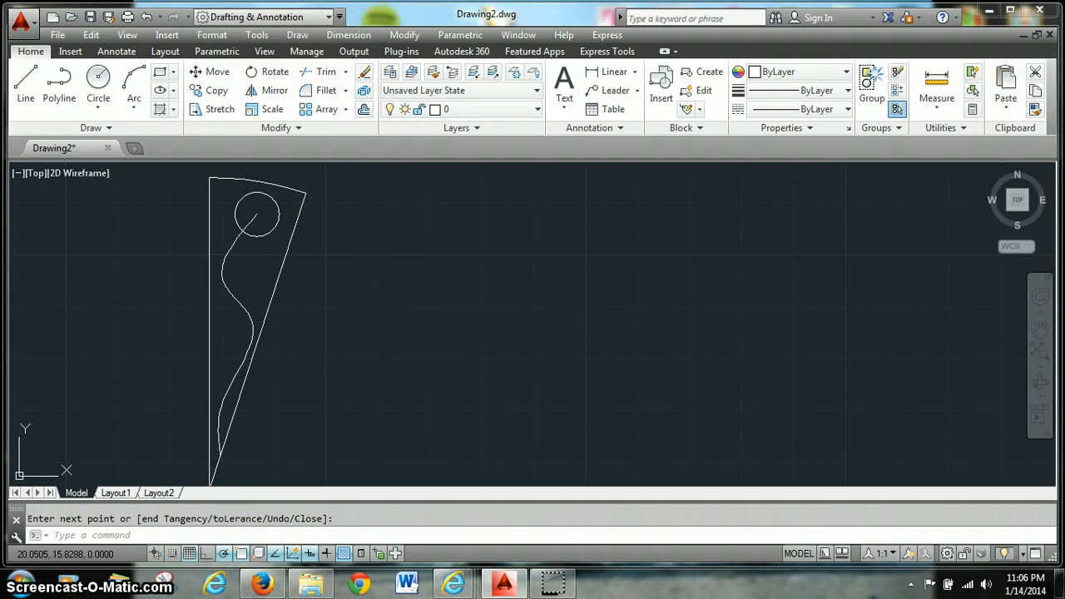
left_click(232, 250)
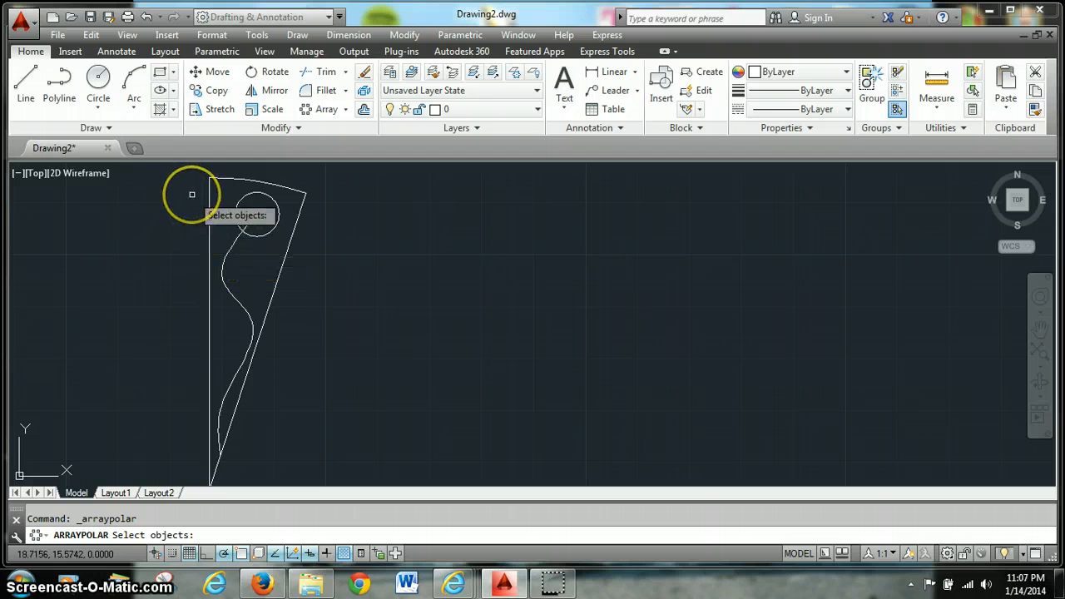
scroll(192, 194, "down", 3)
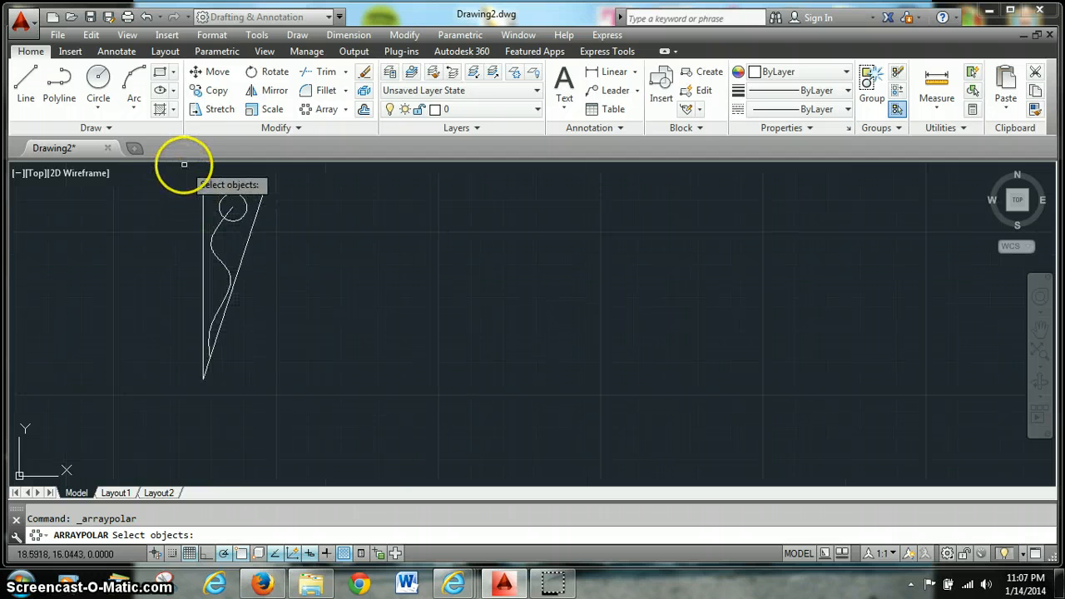
left_click(183, 170)
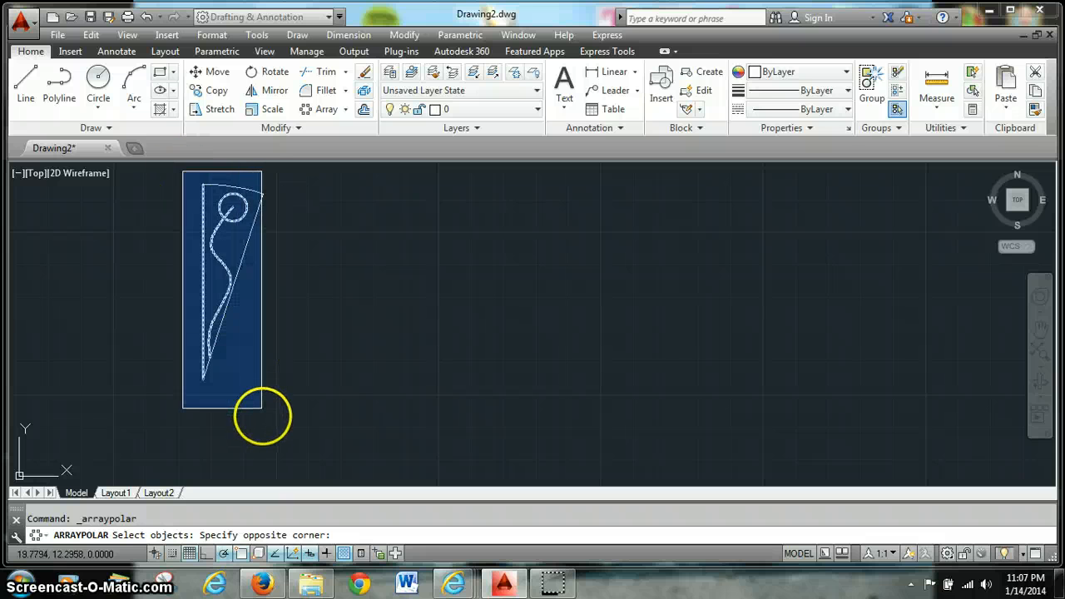
left_click(273, 409)
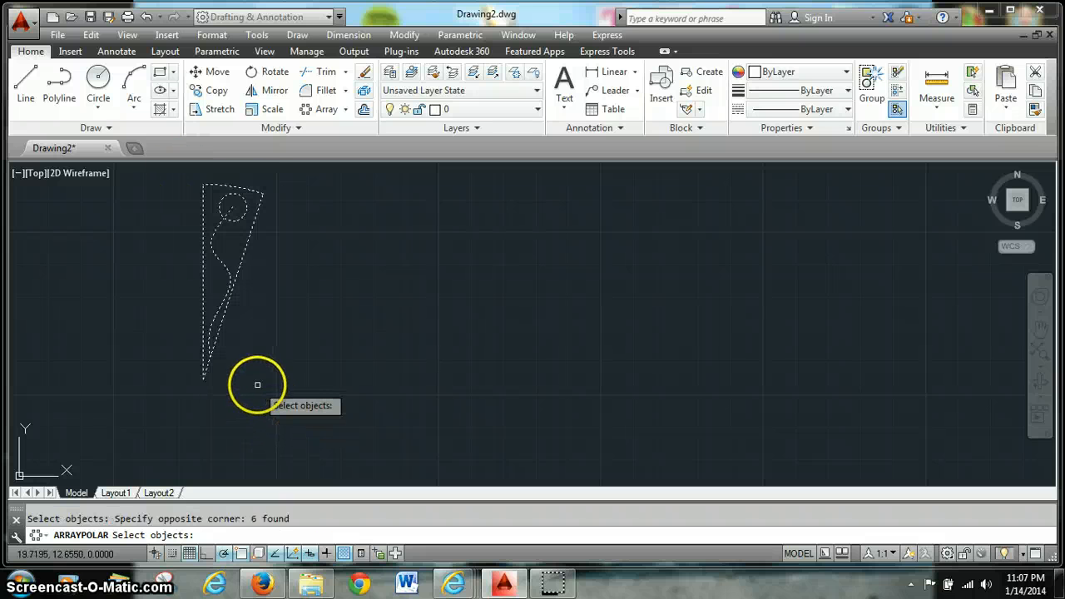
key("Return")
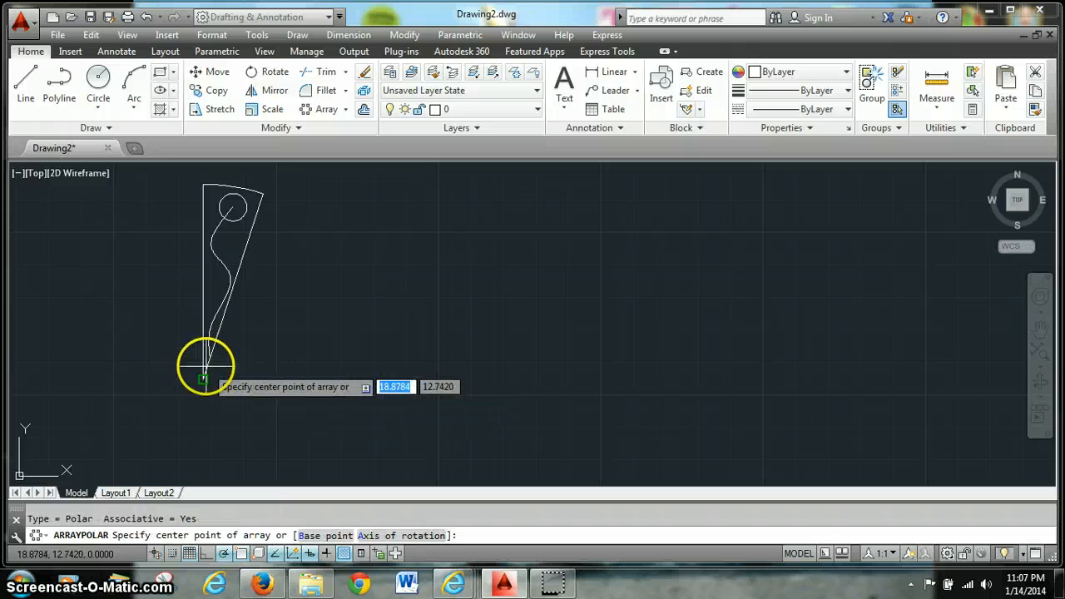
left_click(201, 381)
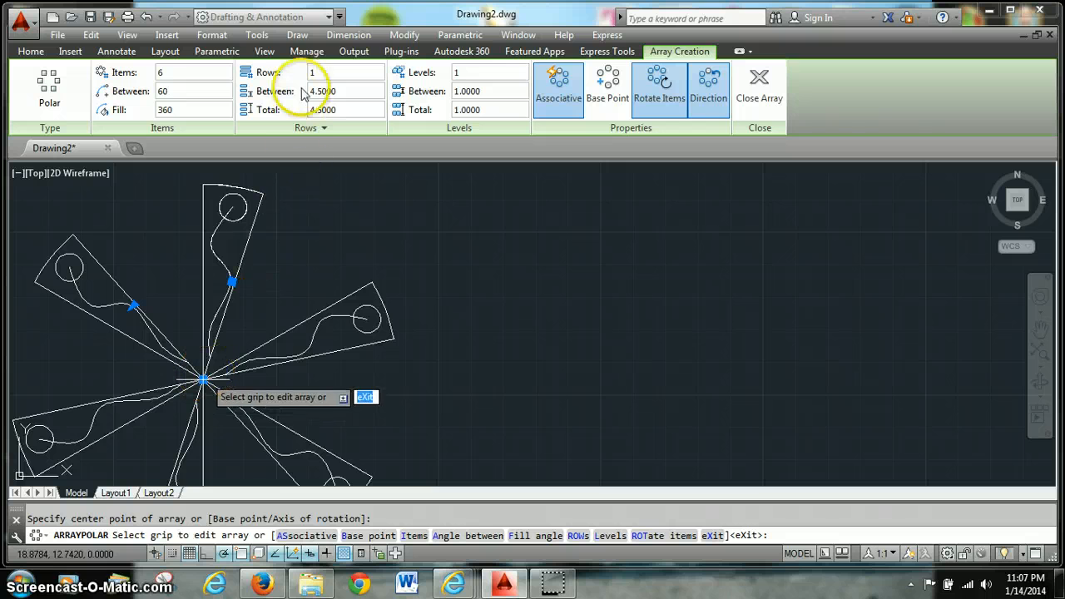
Try 12 items in the polar array, raise the item count to 15, and finish the array
left_click(170, 73)
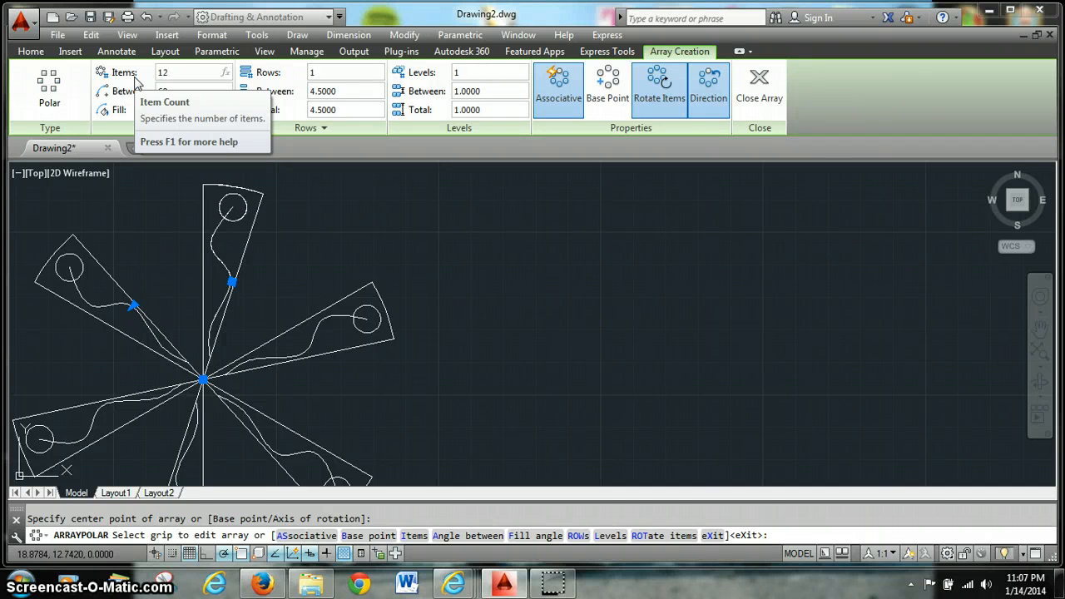
key("Return")
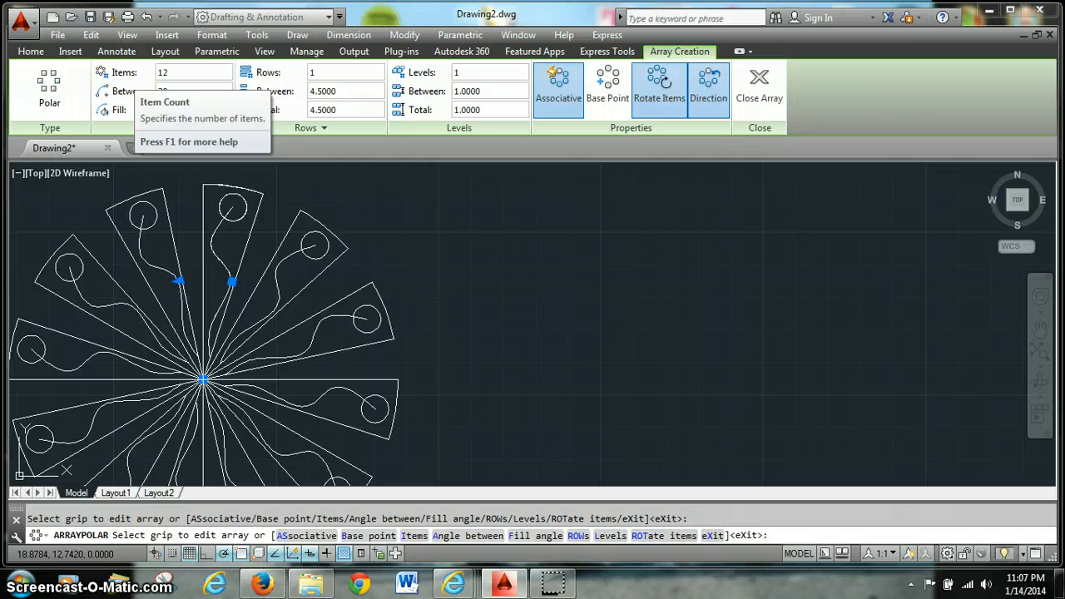
left_click_drag(173, 73, 121, 81)
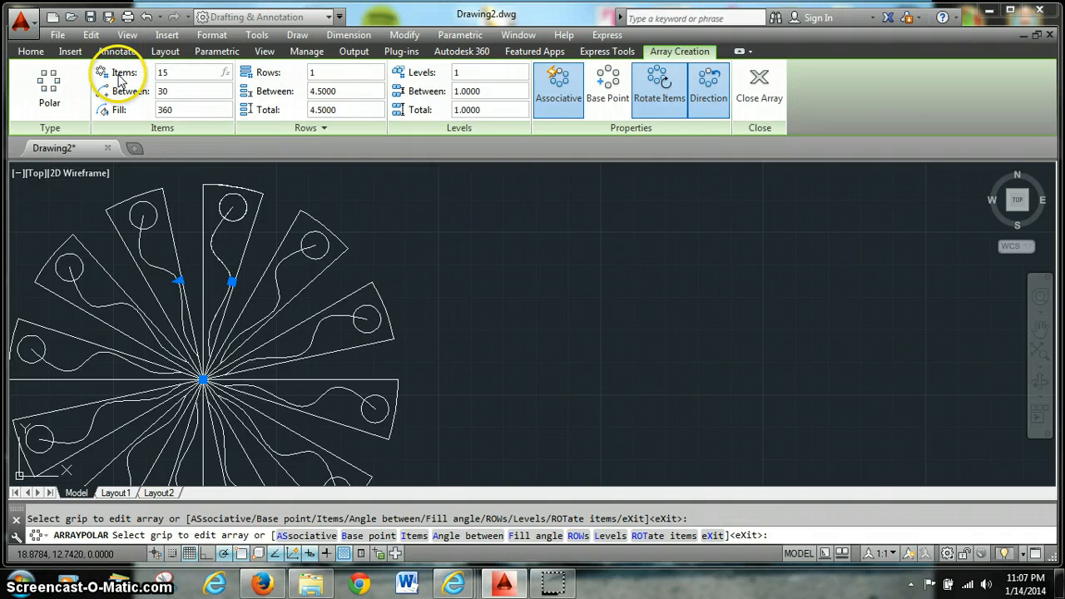
key("Return")
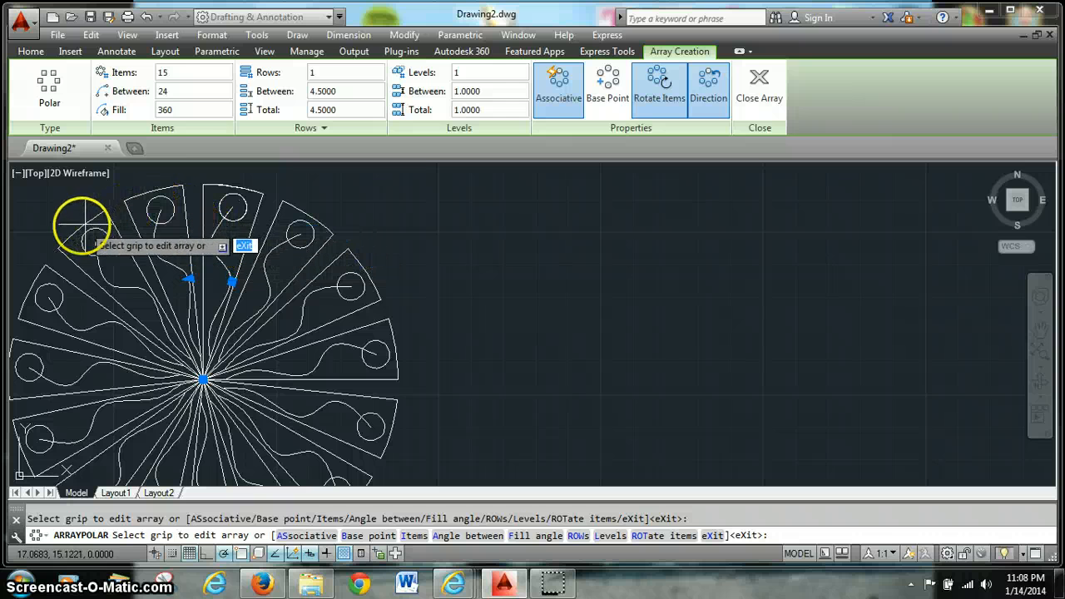
key("Escape")
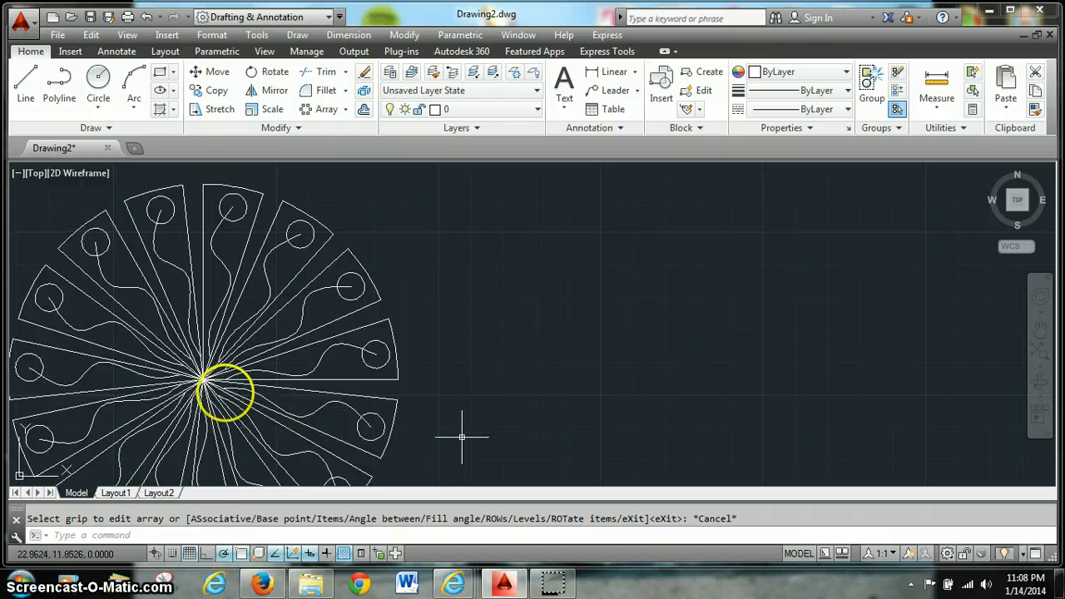
Draw a small separate circle just above the radial pattern, centred at about 18.70, 16.63
left_click(232, 345)
scroll(232, 346, "down", 4)
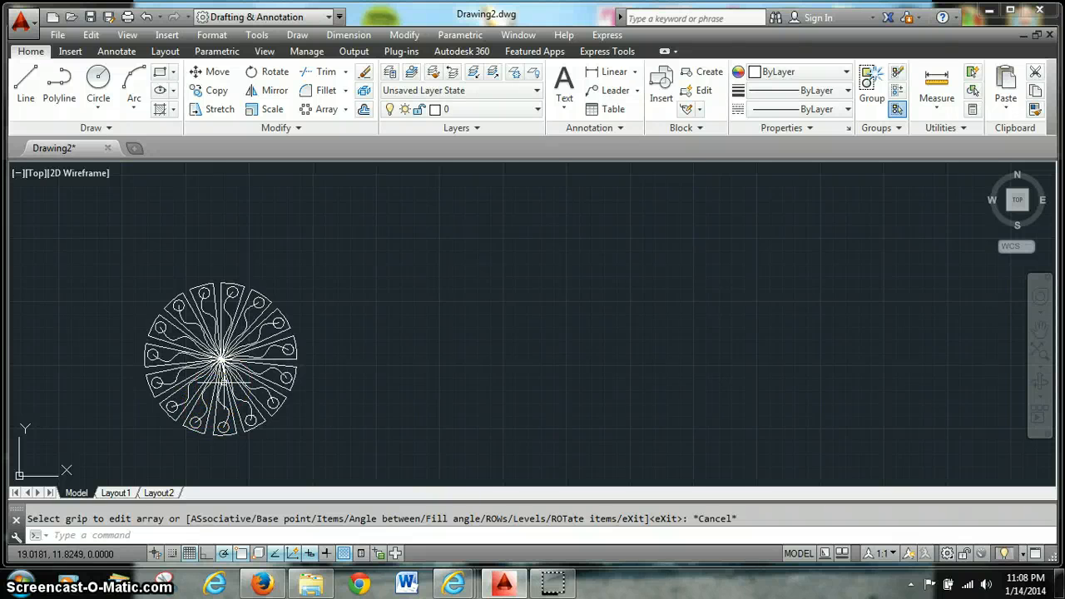
scroll(223, 382, "up", 2)
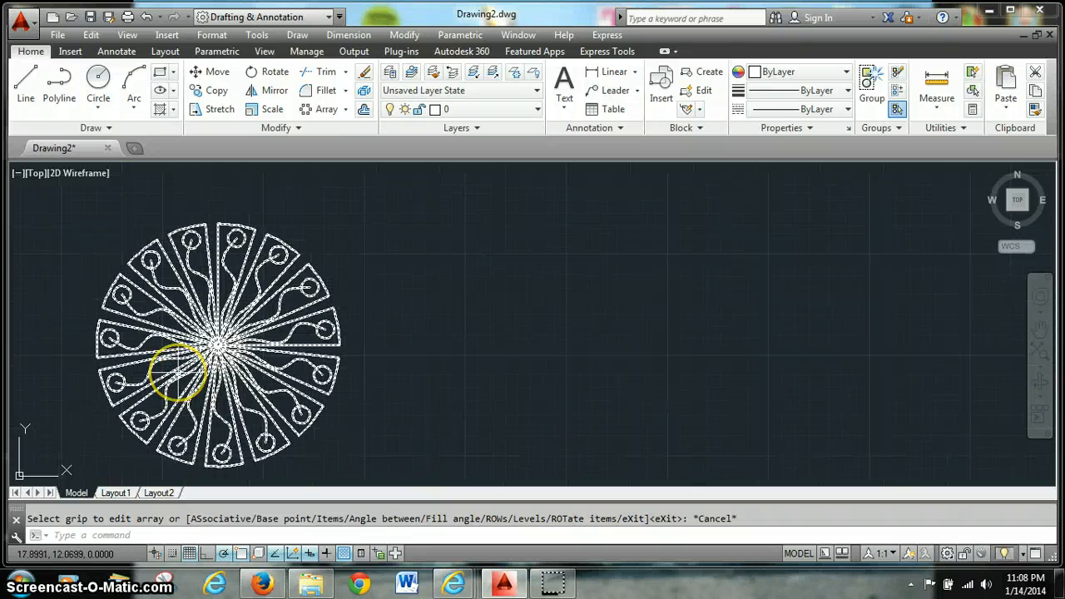
scroll(174, 374, "down", 2)
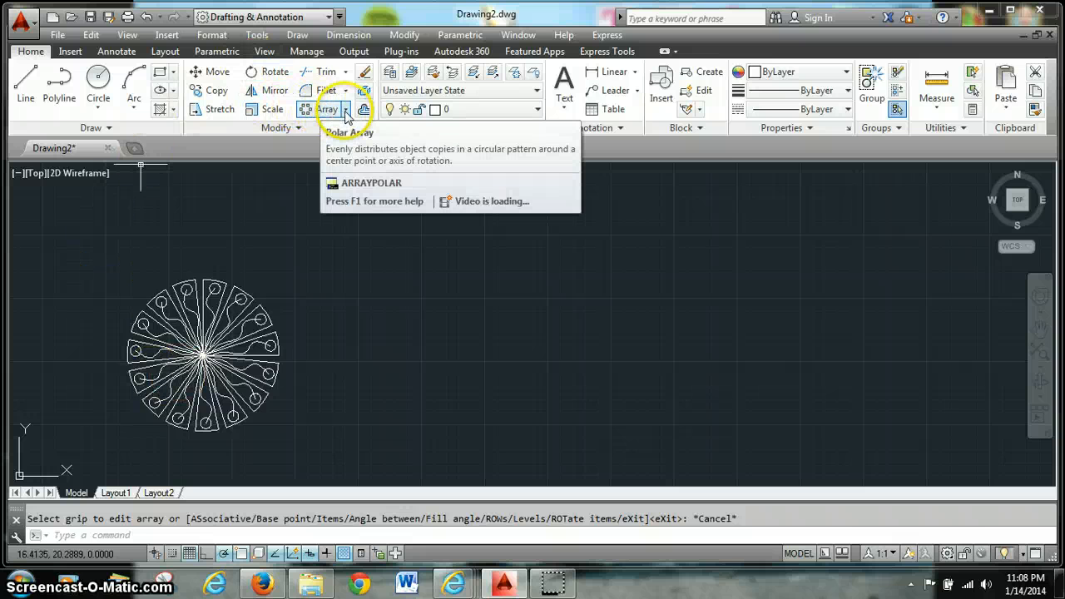
left_click(98, 86)
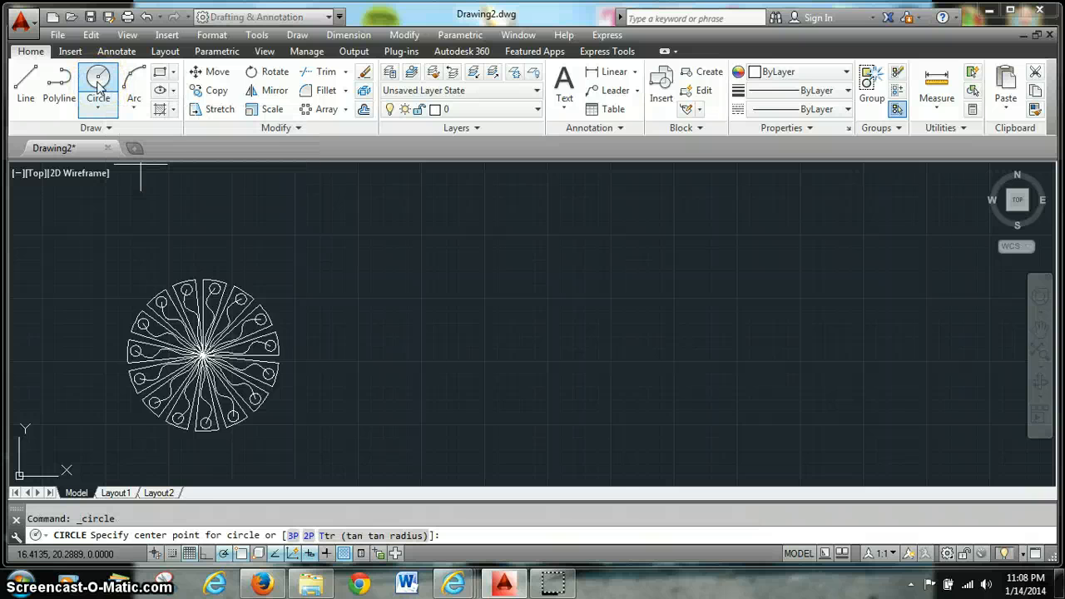
left_click(198, 257)
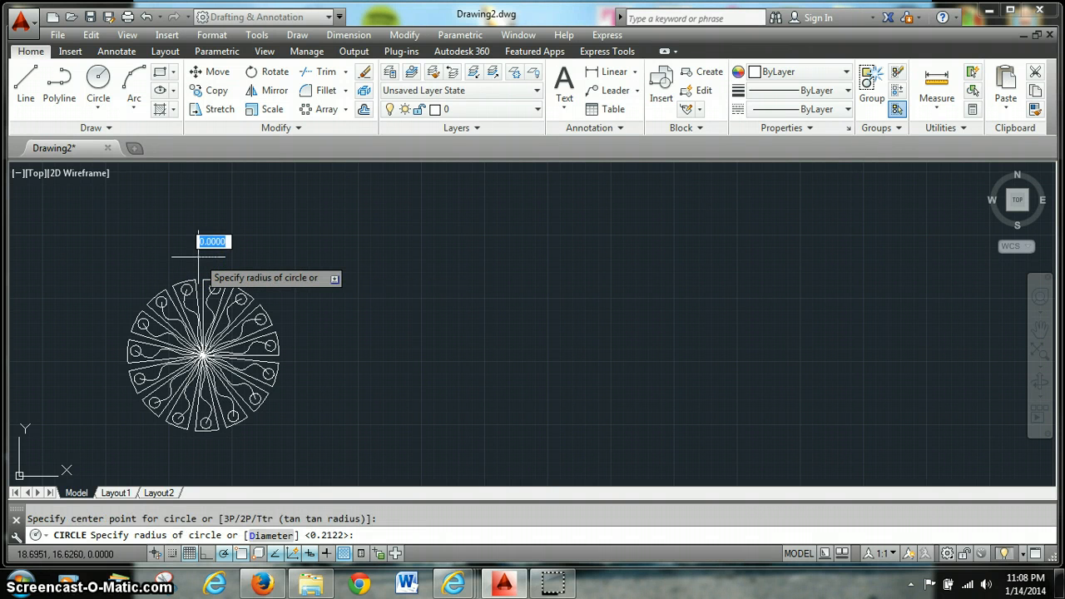
left_click(198, 255)
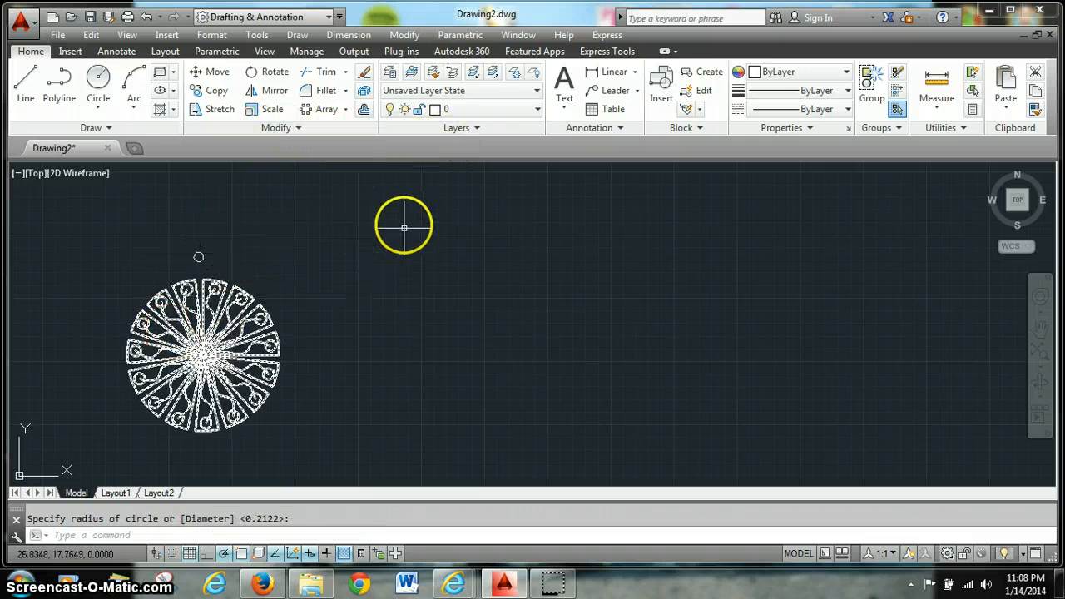
Draw a horizontal line 4 units long from the centre of the separate small circle toward the right
left_click(23, 87)
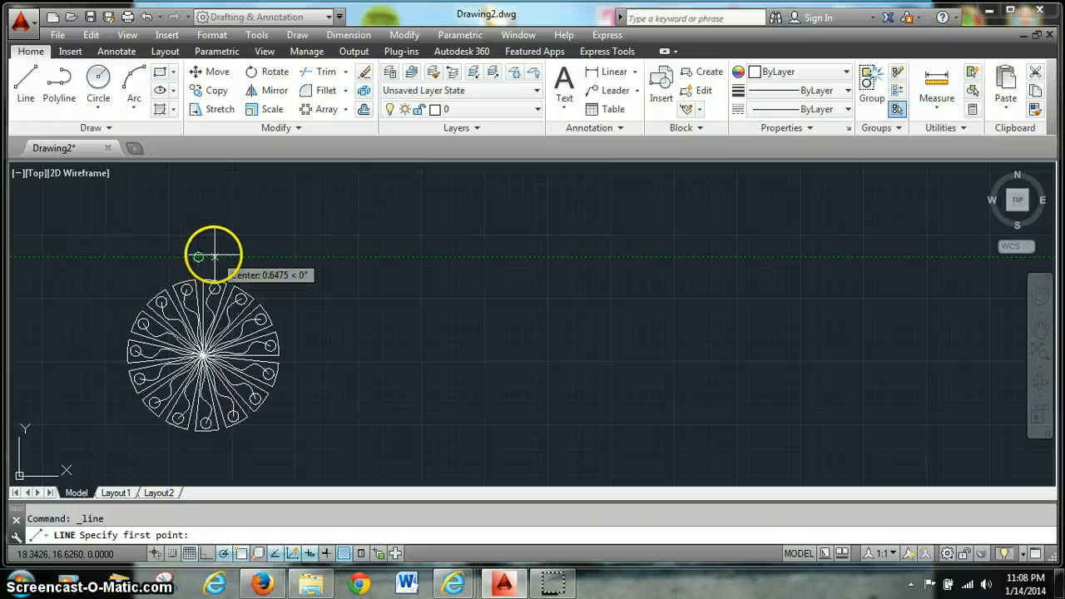
scroll(202, 256, "up", 4)
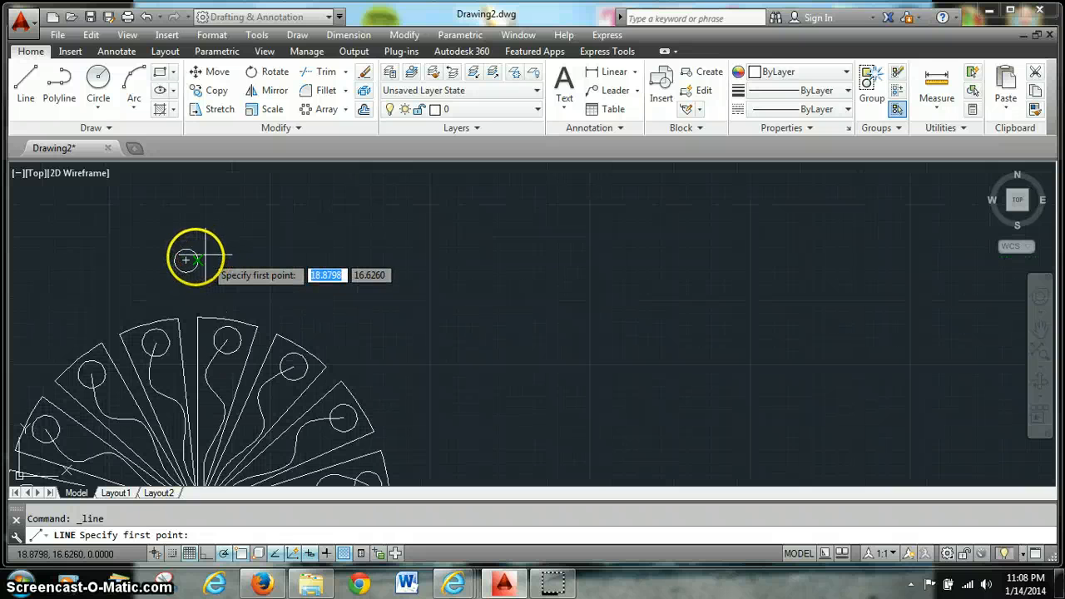
left_click(186, 260)
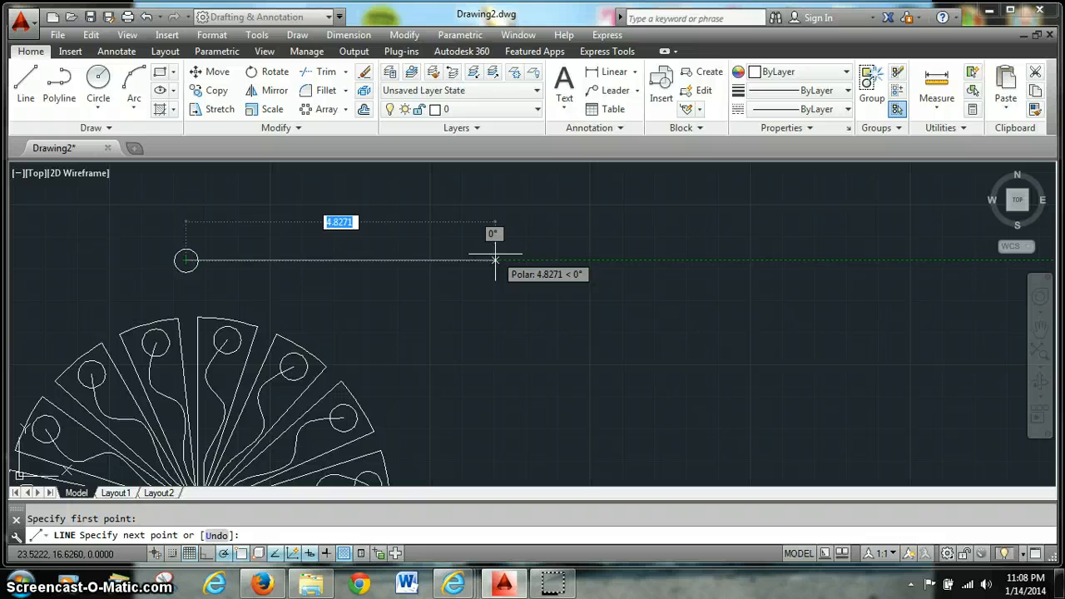
type("4")
key("Return")
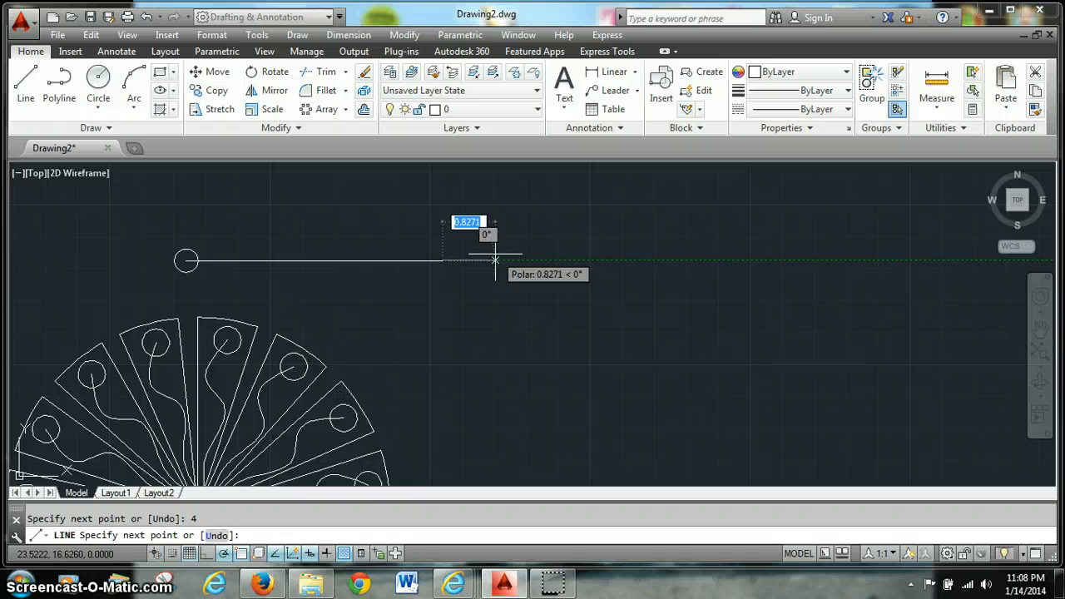
Add a second line segment 4 units straight down from the horizontal line's right end, and finish the Line command
mouse_move(494, 559)
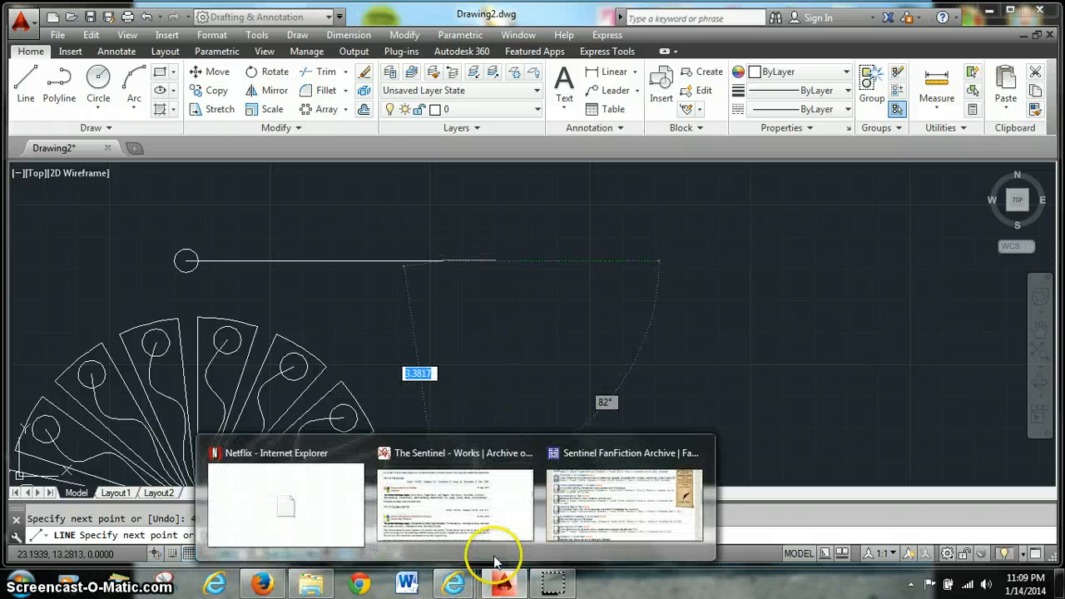
scroll(499, 369, "down", 5)
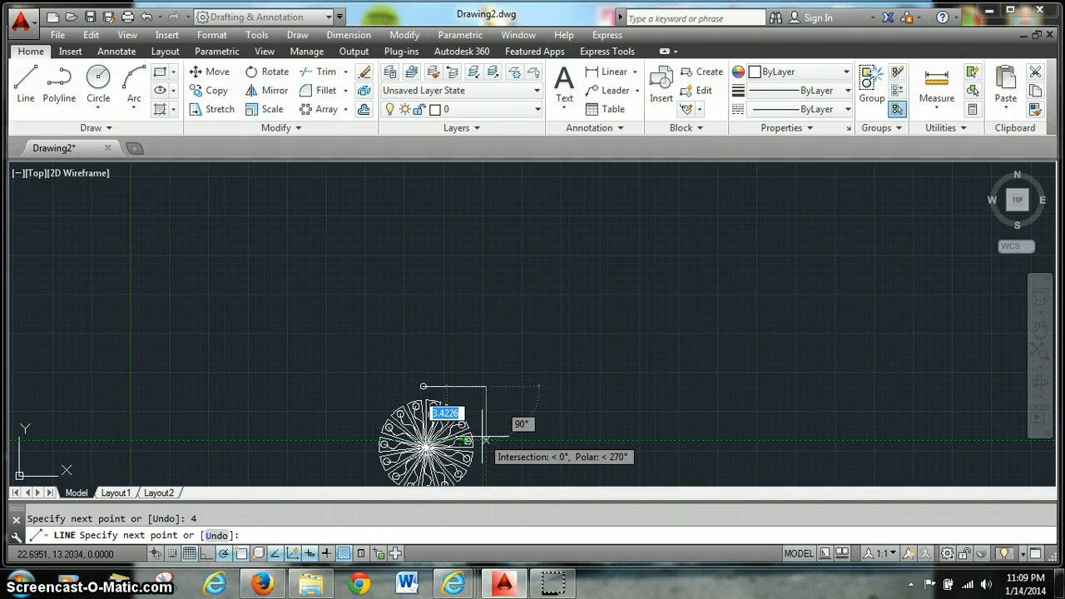
type("4")
key("Return")
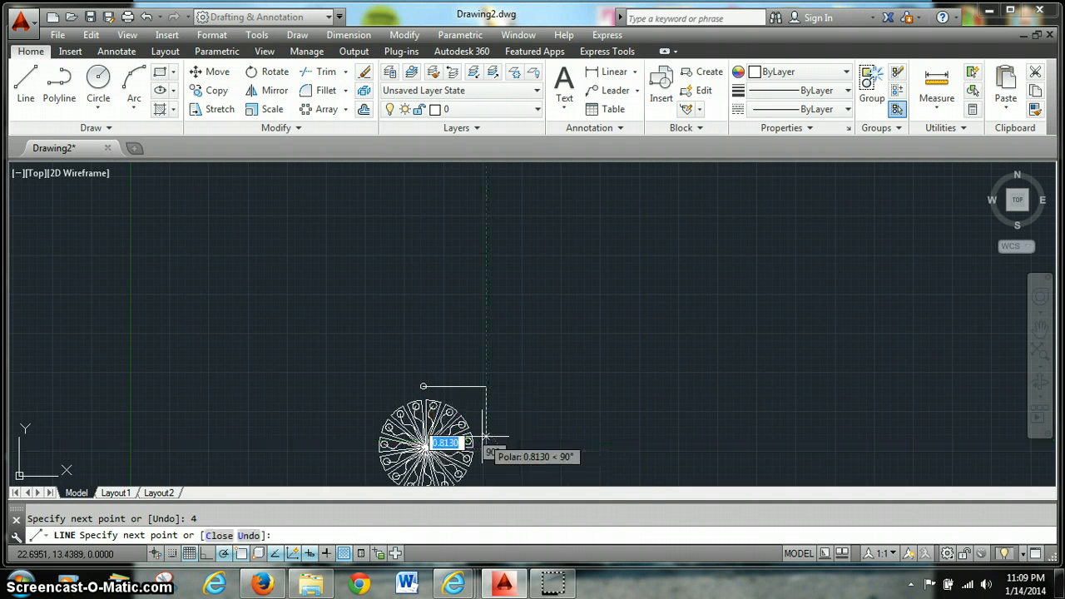
key("Escape")
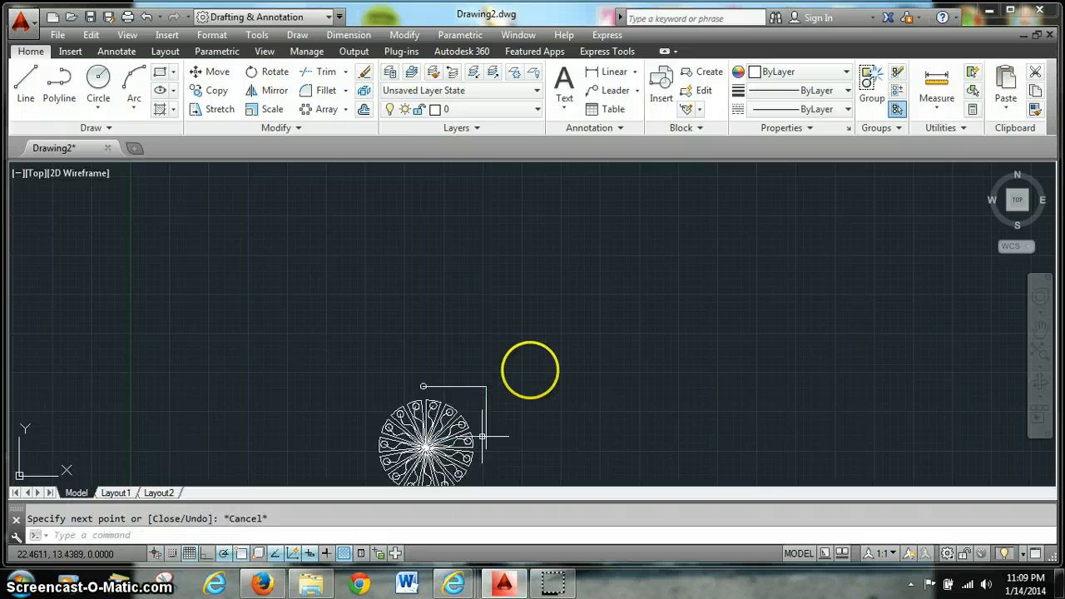
Create a path array of the small separate circle, using the 4-unit horizontal line as the path curve
left_click(348, 111)
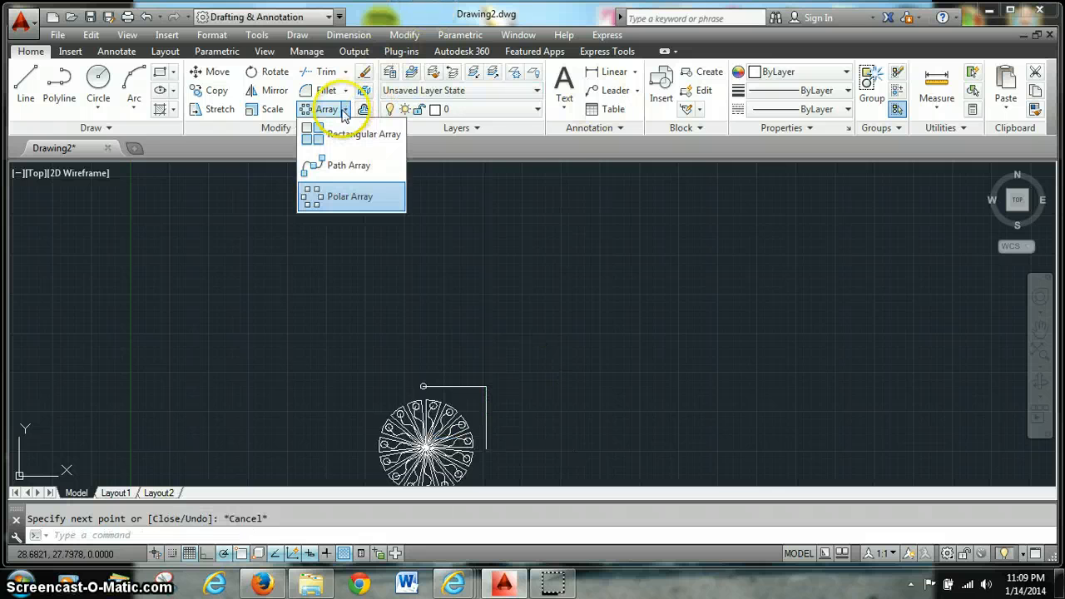
left_click(334, 174)
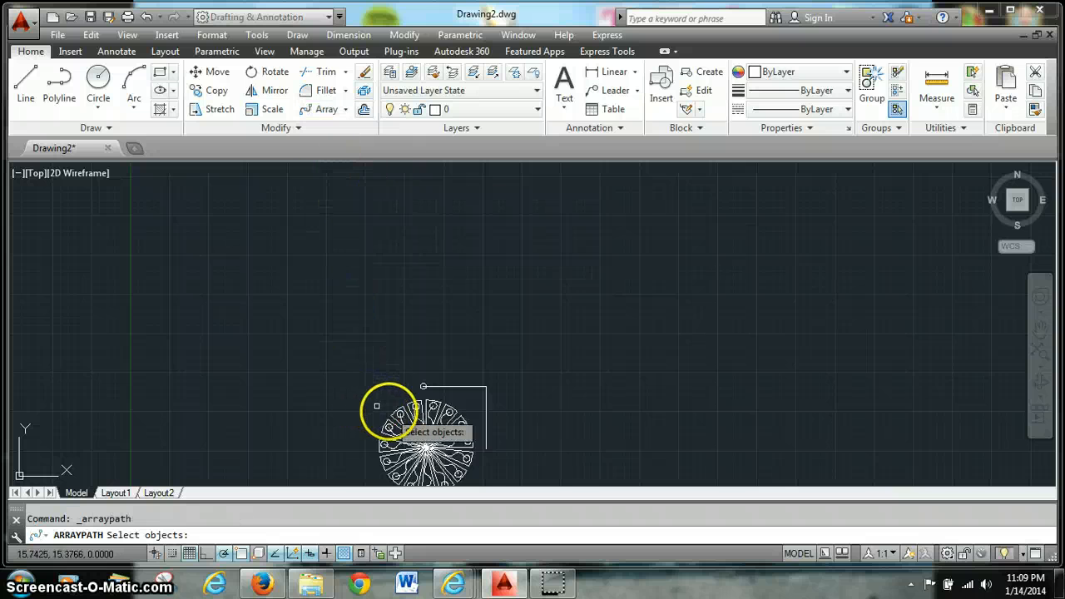
scroll(377, 406, "up", 4)
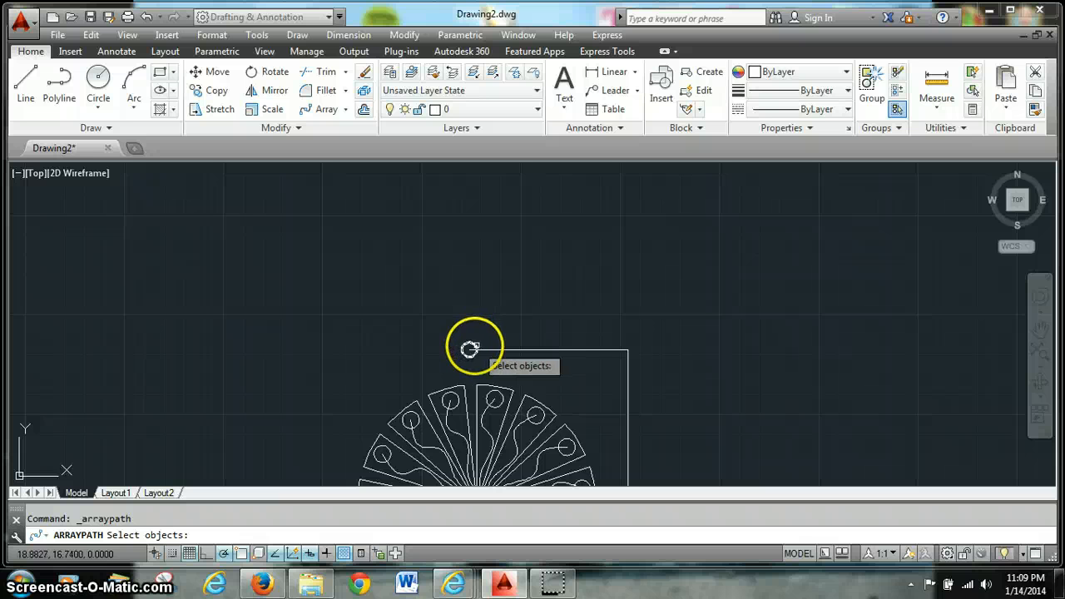
left_click(469, 349)
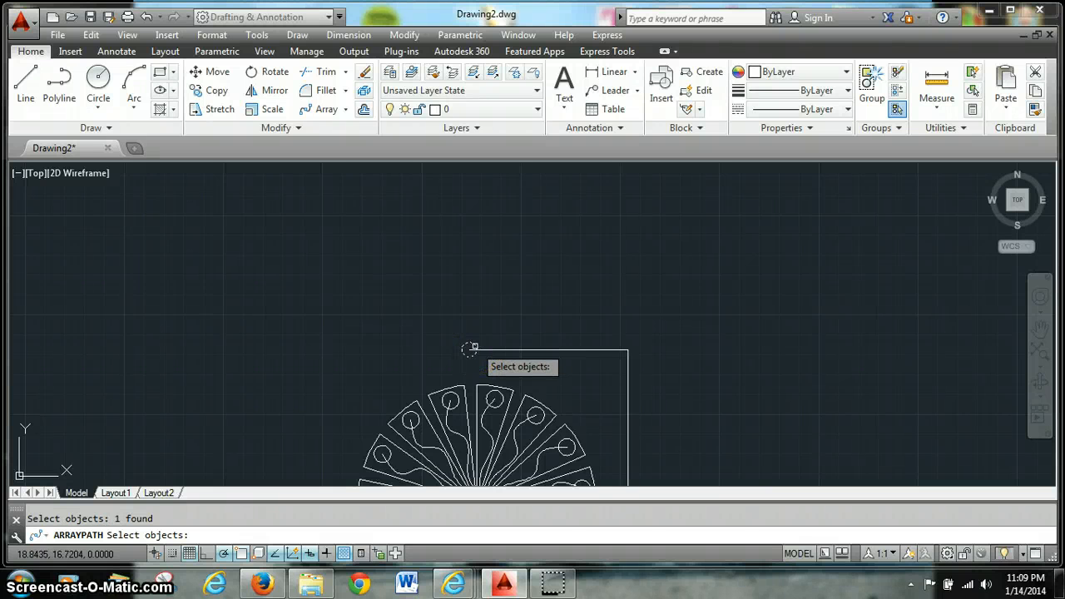
key("Return")
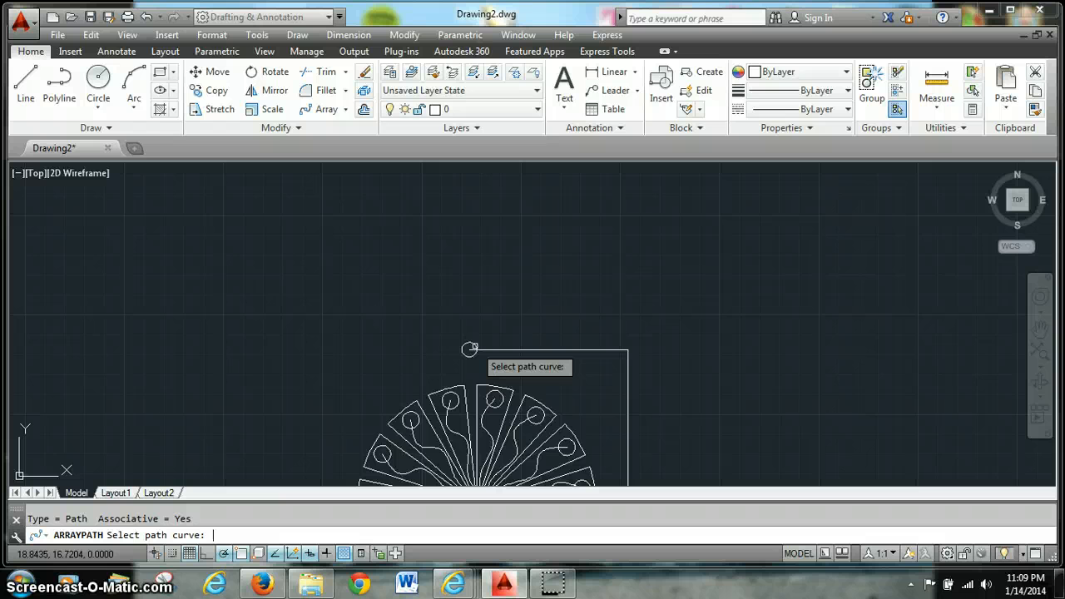
left_click(572, 350)
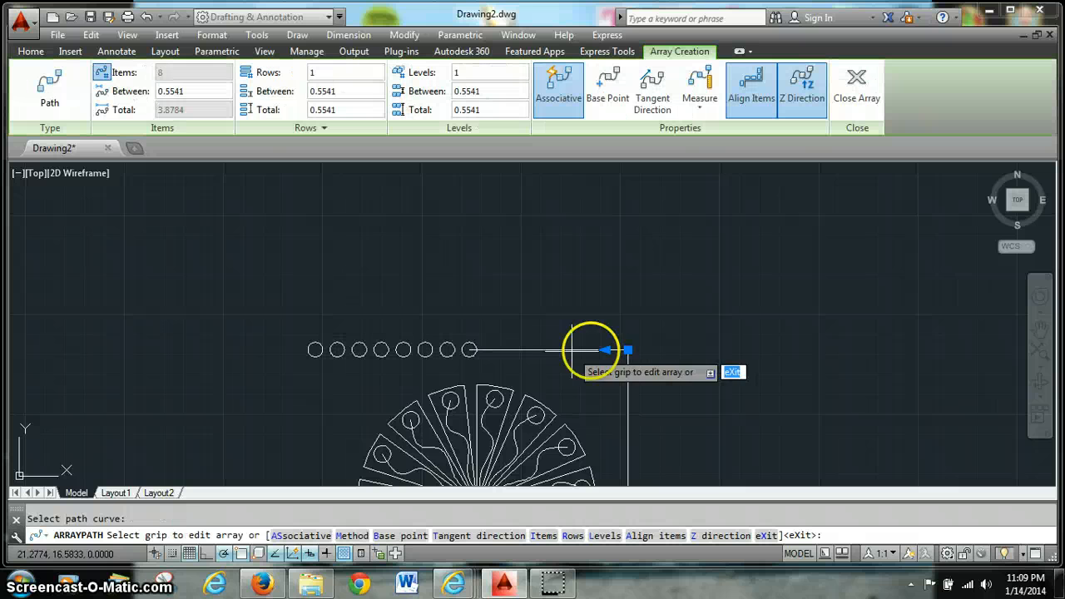